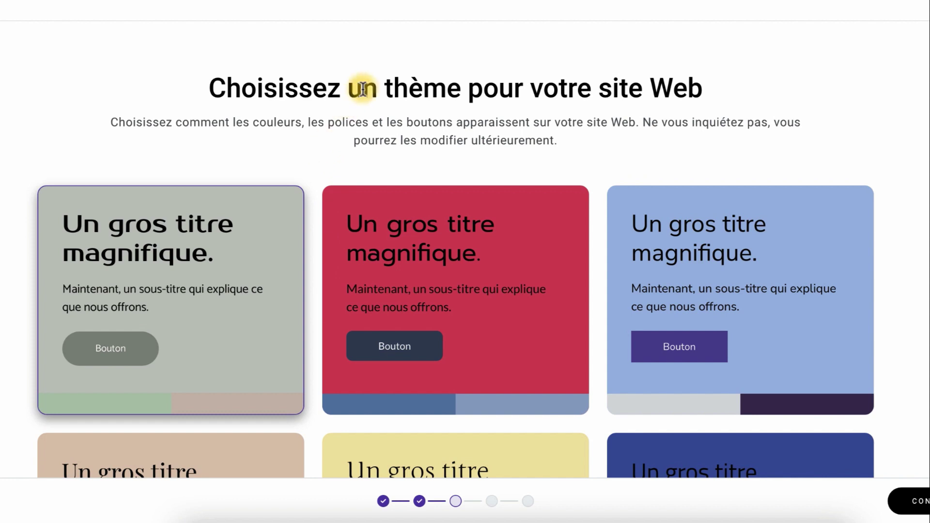
Choose the orange website theme with the serif heading and dark rounded button
left_click_drag(376, 90, 707, 99)
left_click(773, 73)
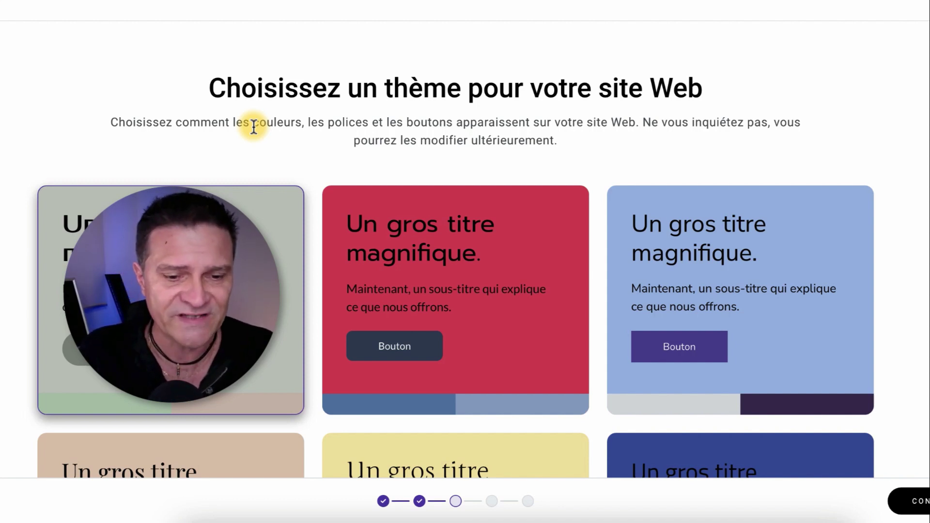
scroll(280, 139, "down", 8)
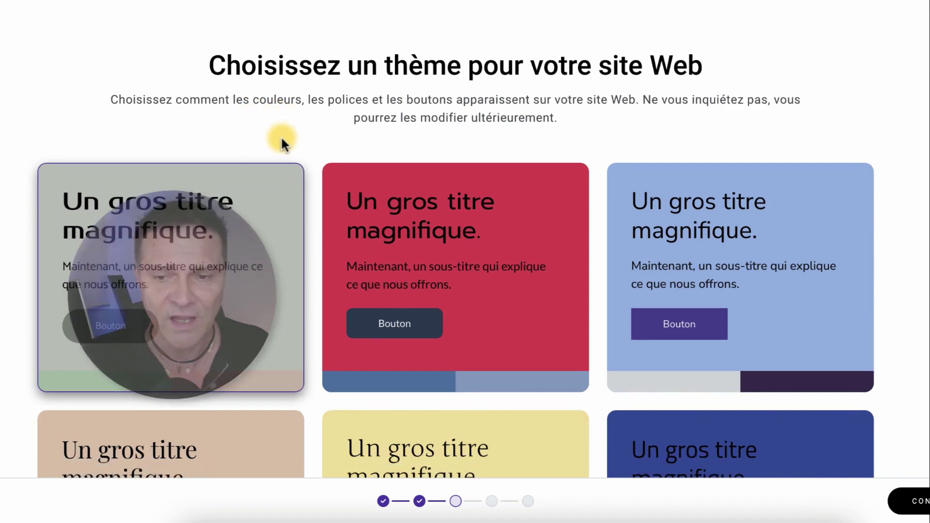
scroll(282, 140, "down", 6)
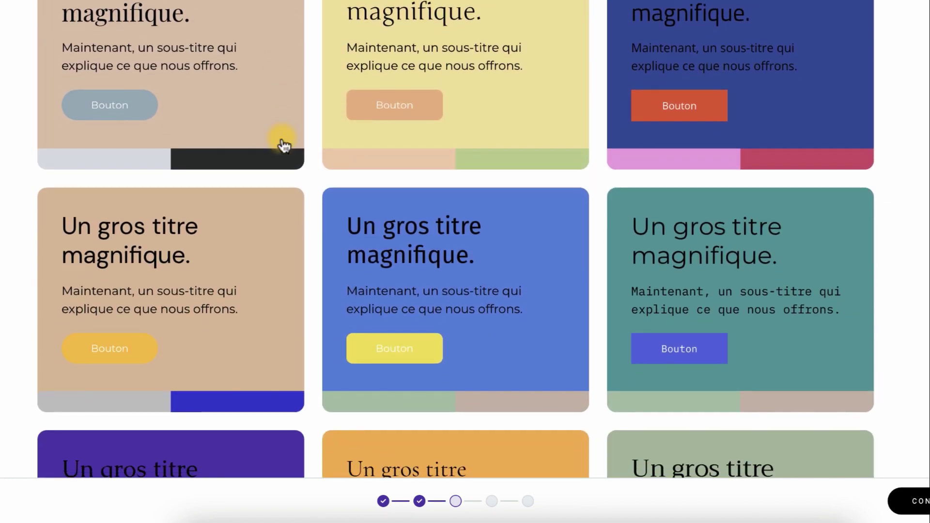
scroll(281, 140, "down", 6)
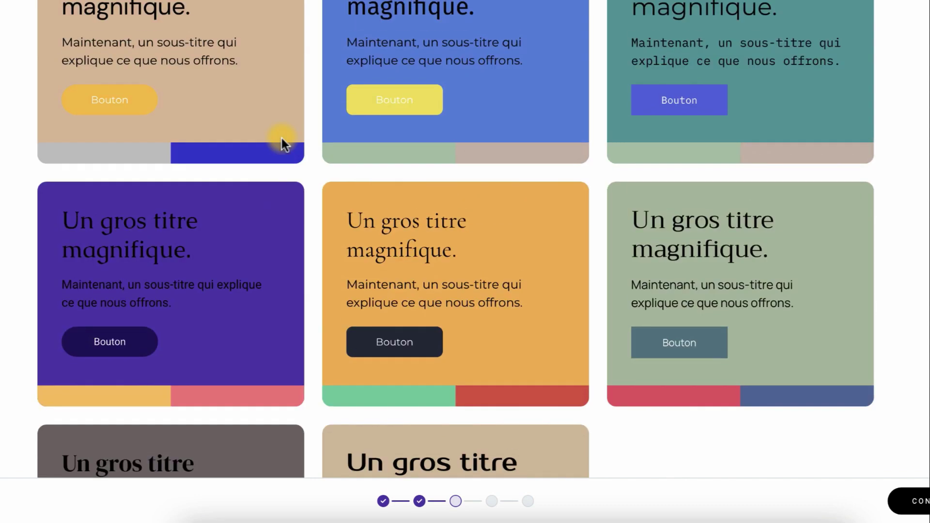
scroll(281, 139, "down", 1)
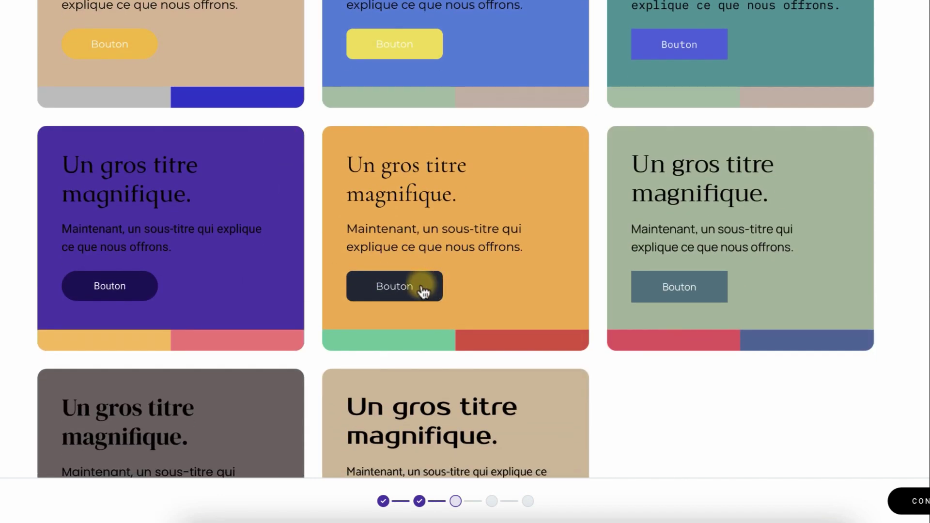
left_click(411, 291)
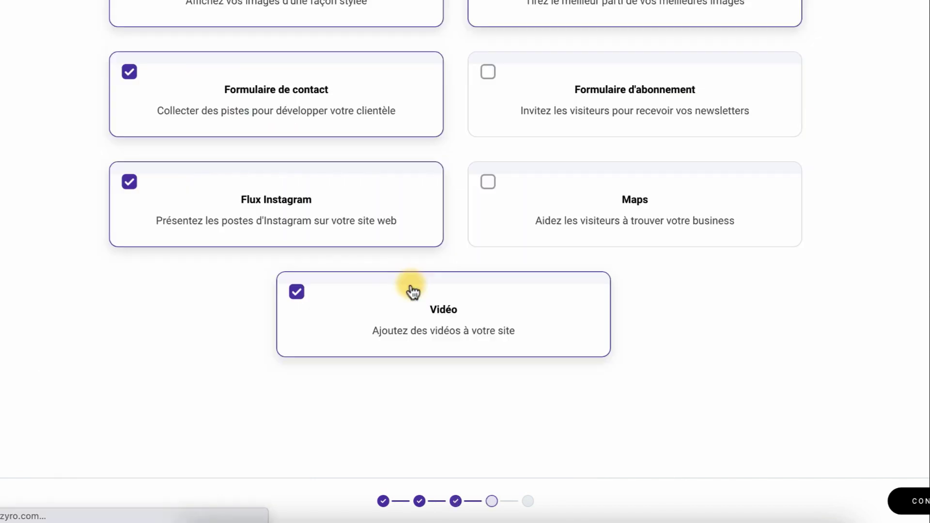
Deselect the Gallerie and Diaporama features and select Blog for the website
scroll(412, 291, "up", 8)
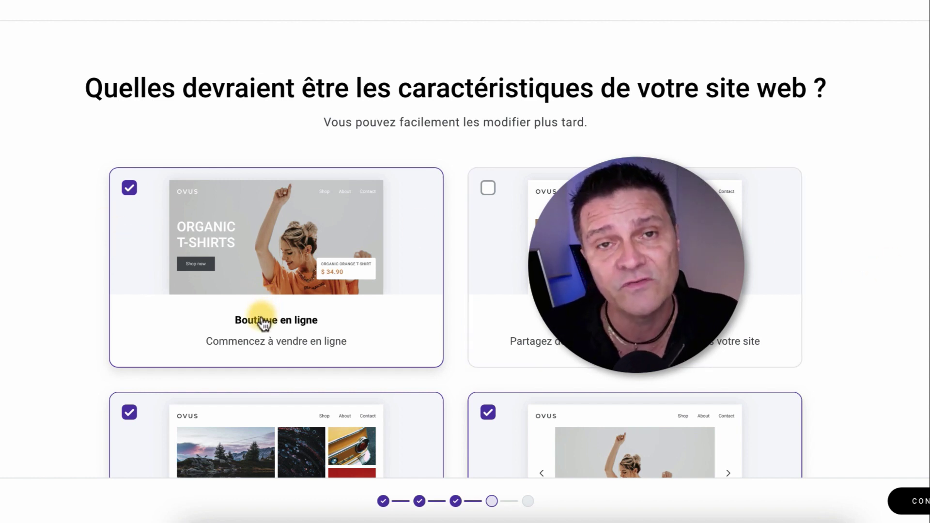
left_click(129, 412)
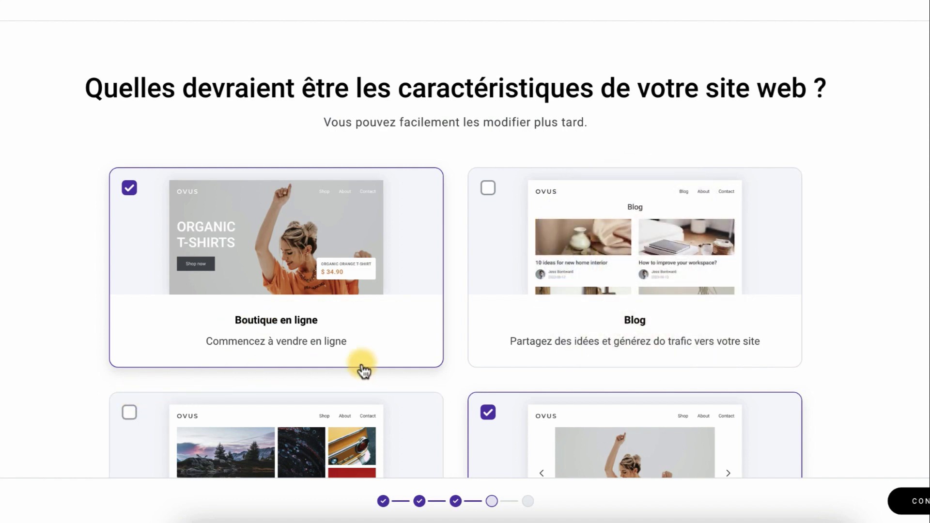
scroll(586, 348, "down", 2)
left_click(488, 106)
left_click(488, 331)
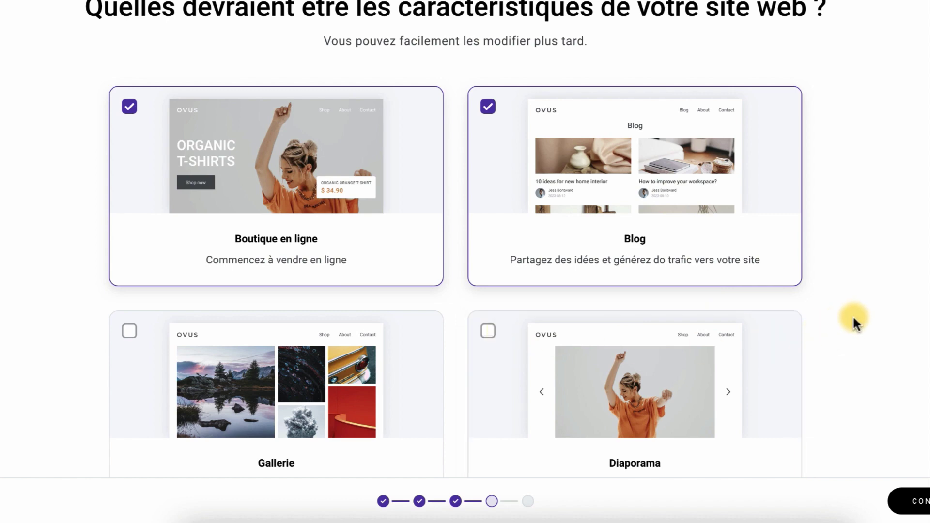
scroll(853, 315, "down", 7)
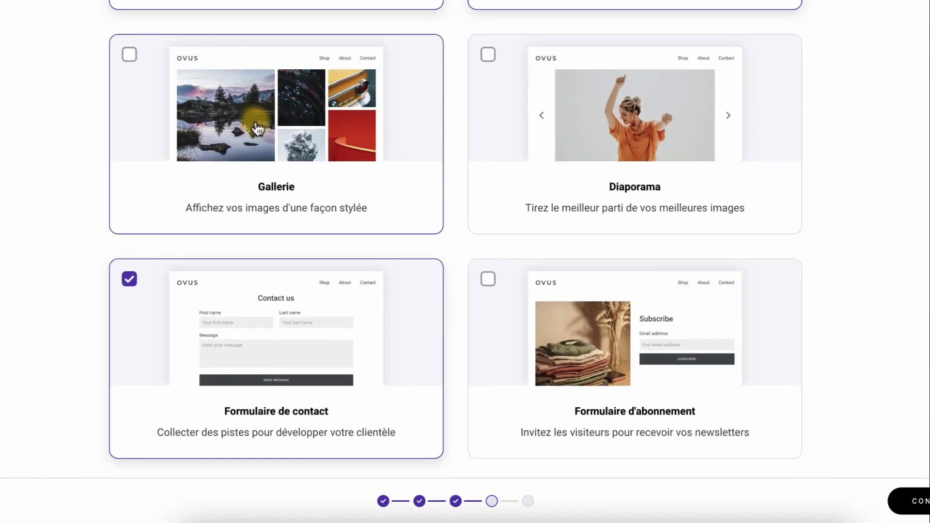
left_click(651, 124)
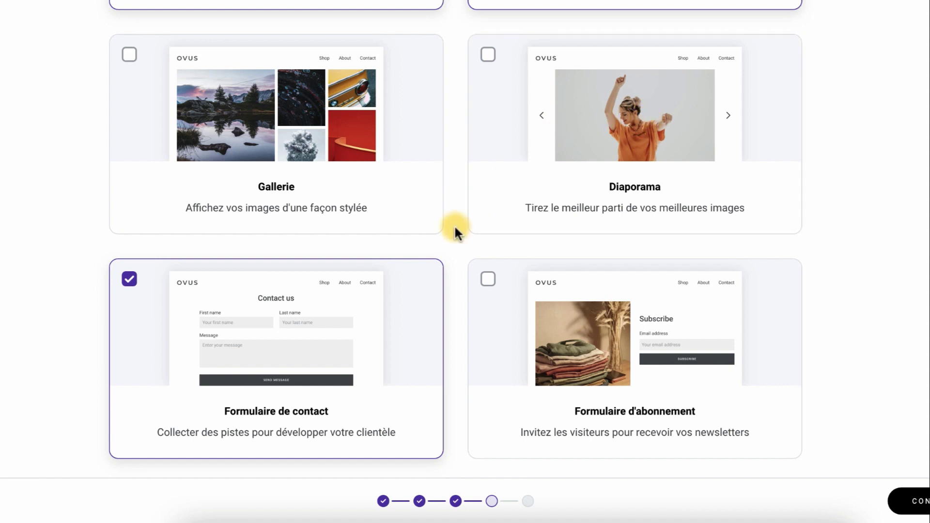
Select the Formulaire d'abonnement feature and deselect Flux Instagram
scroll(454, 225, "down", 4)
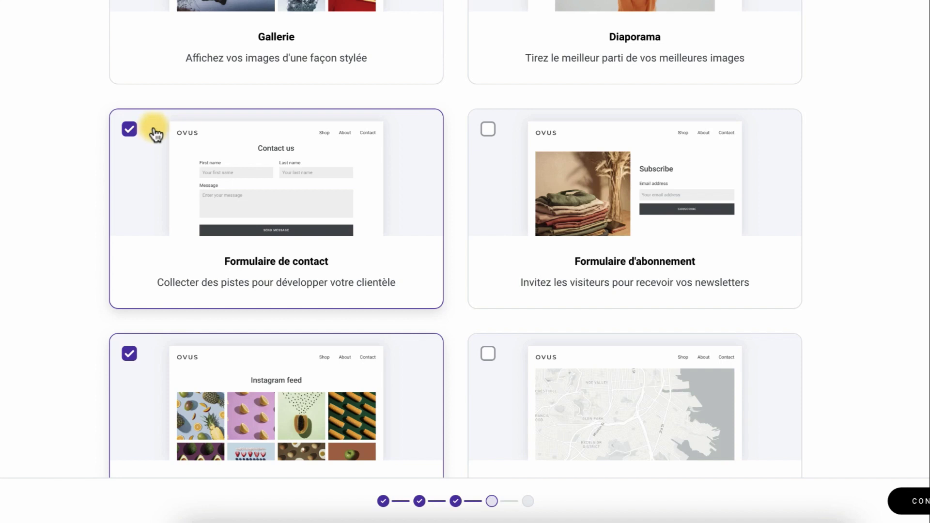
left_click(488, 129)
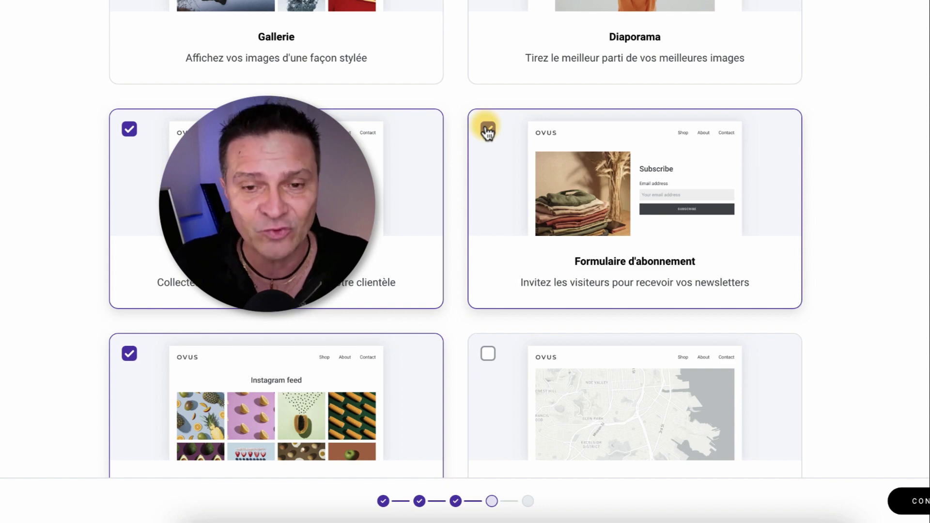
scroll(427, 271, "down", 5)
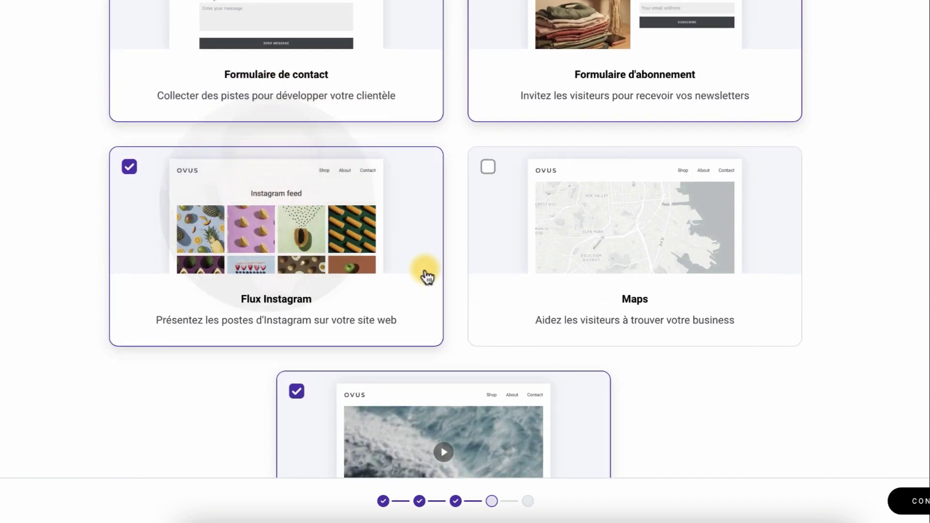
left_click(130, 122)
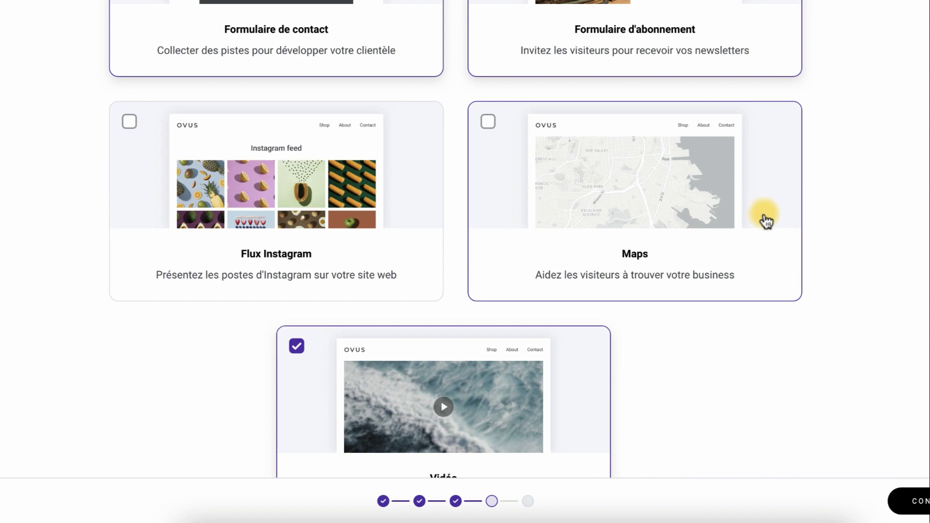
Review the whole list of website features and continue to the page selection
scroll(766, 219, "down", 3)
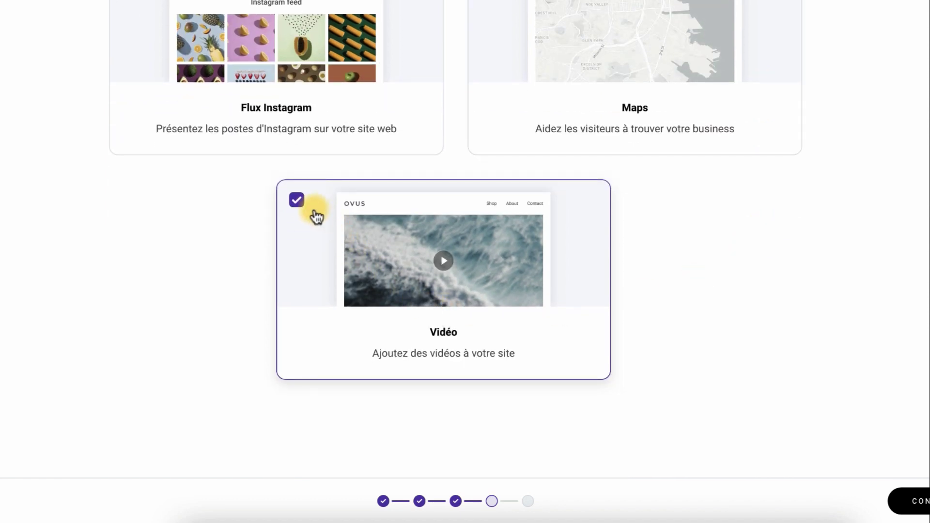
scroll(682, 332, "down", 1)
scroll(682, 332, "up", 10)
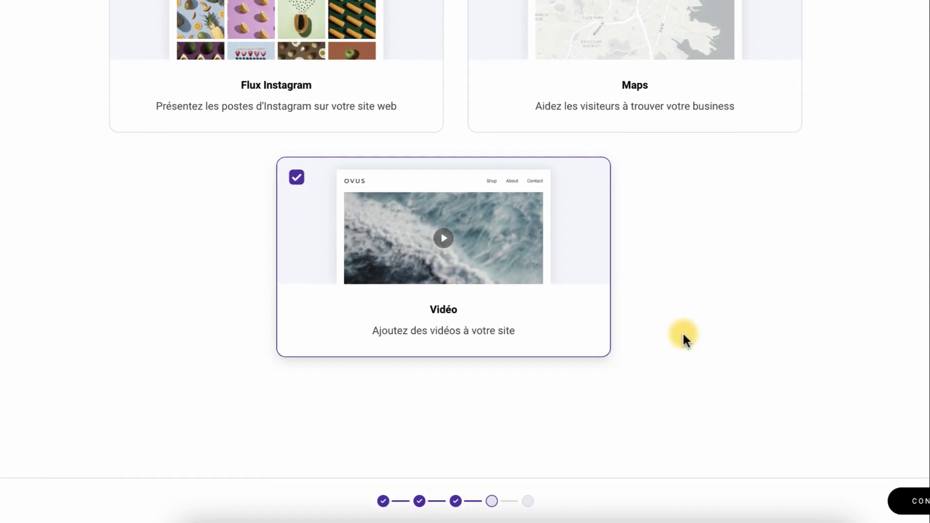
scroll(685, 342, "up", 5)
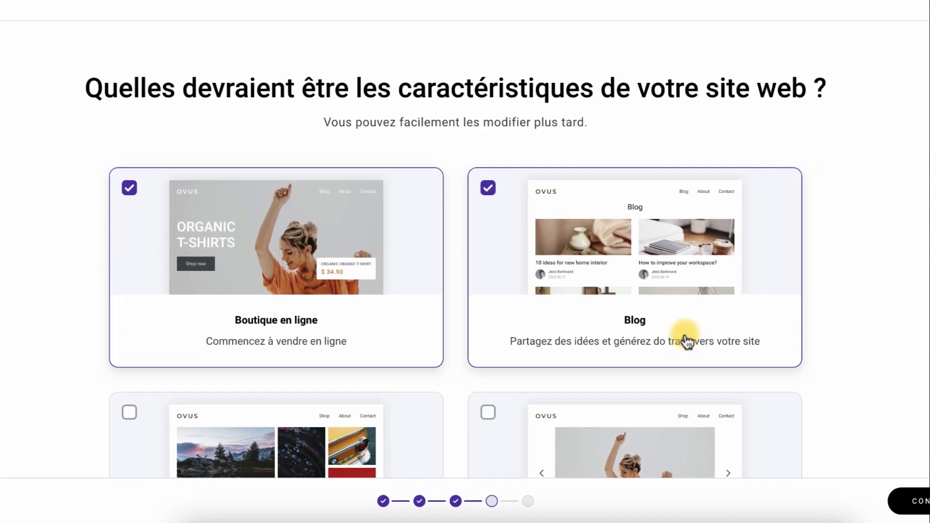
scroll(686, 342, "down", 12)
scroll(686, 337, "down", 2)
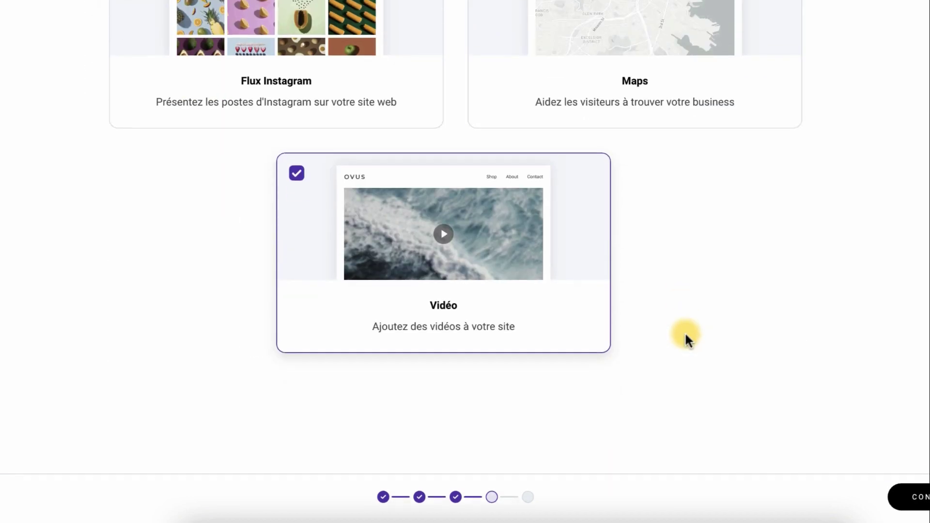
left_click(923, 502)
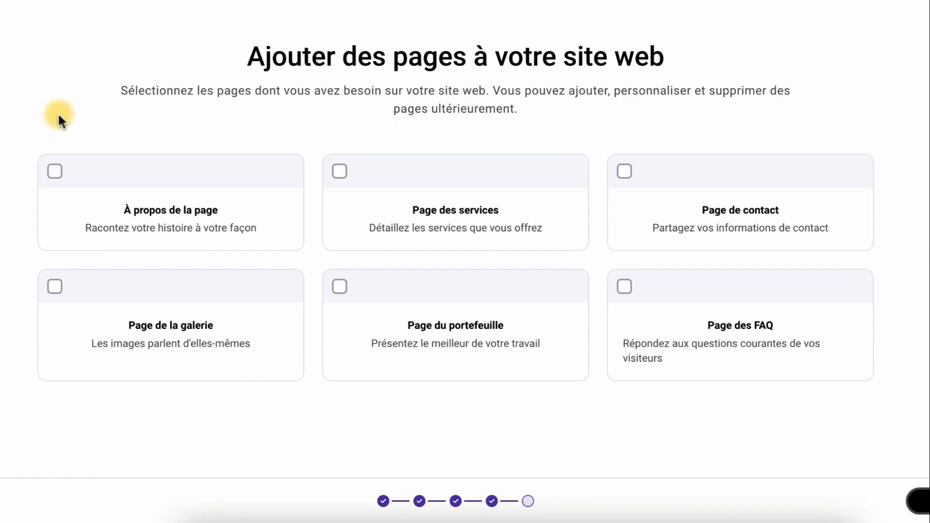
Add the À propos and portefeuille pages to the website and continue to the generated templates
left_click(53, 172)
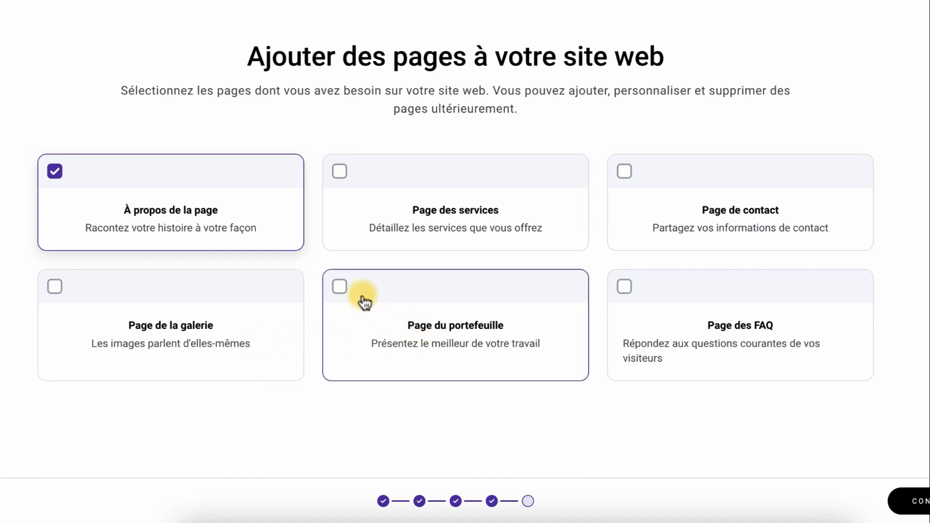
left_click(340, 288)
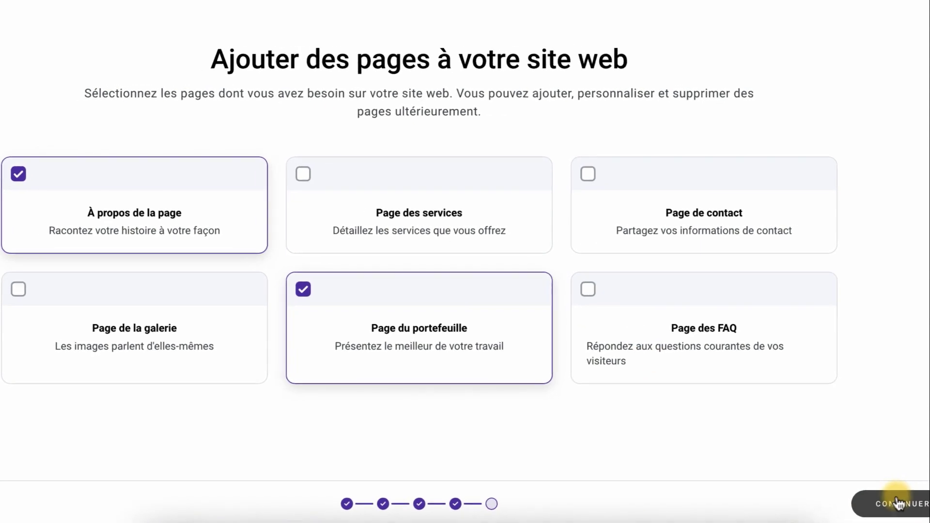
left_click(868, 505)
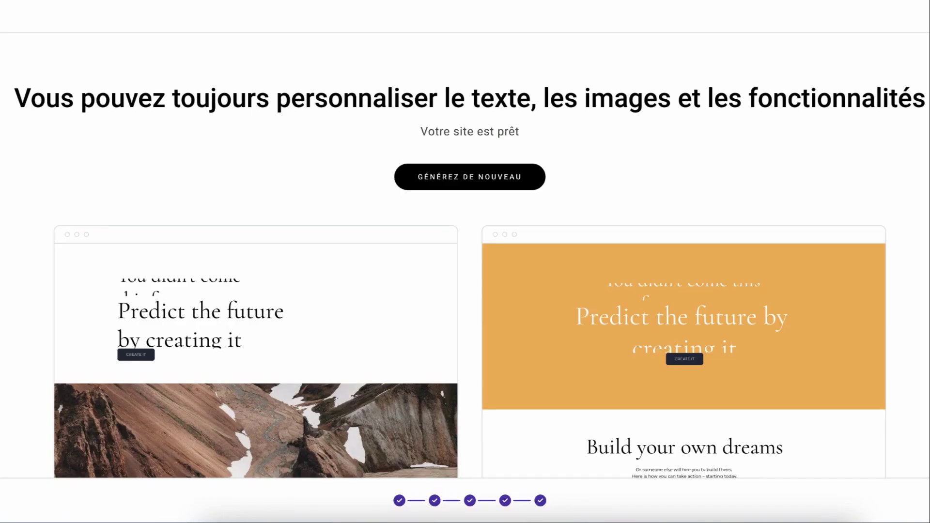
Choose the generated template with the white header and mountain photo, and skip the editor's welcome tour
scroll(465, 243, "down", 3)
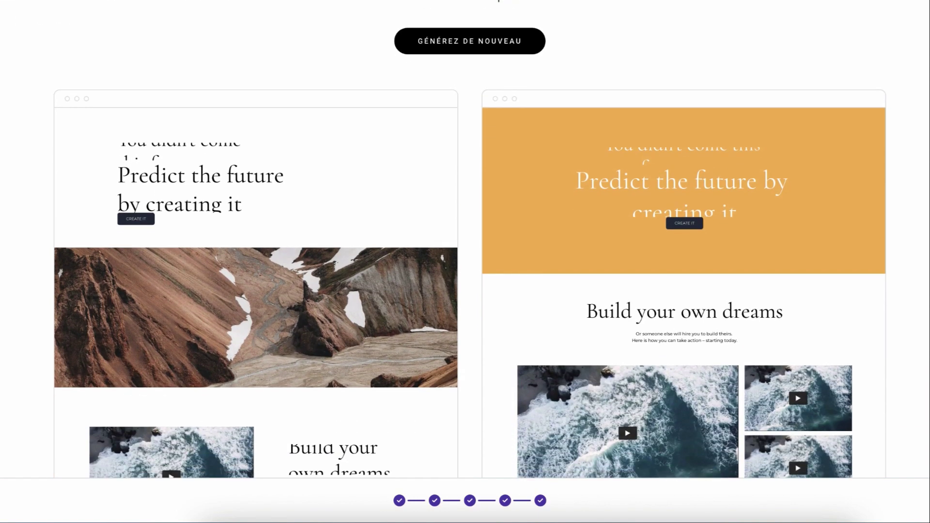
mouse_move(297, 218)
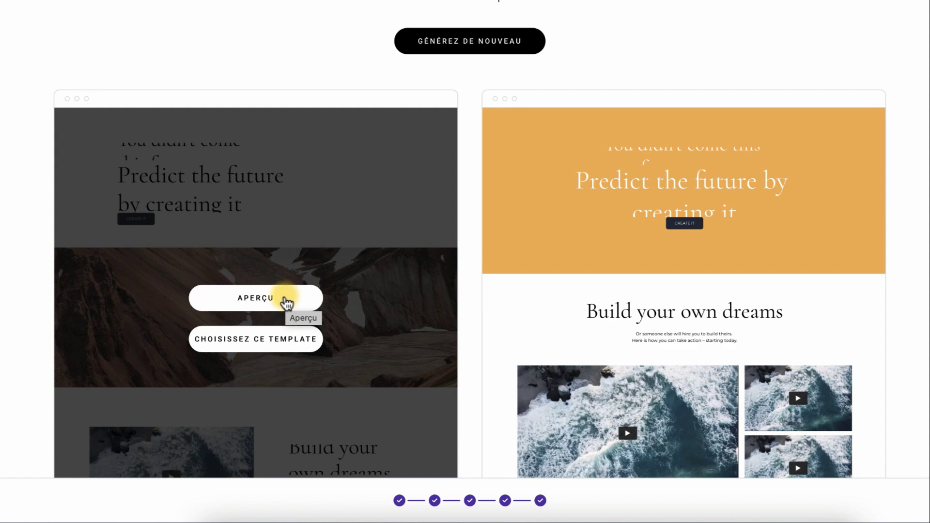
mouse_move(676, 305)
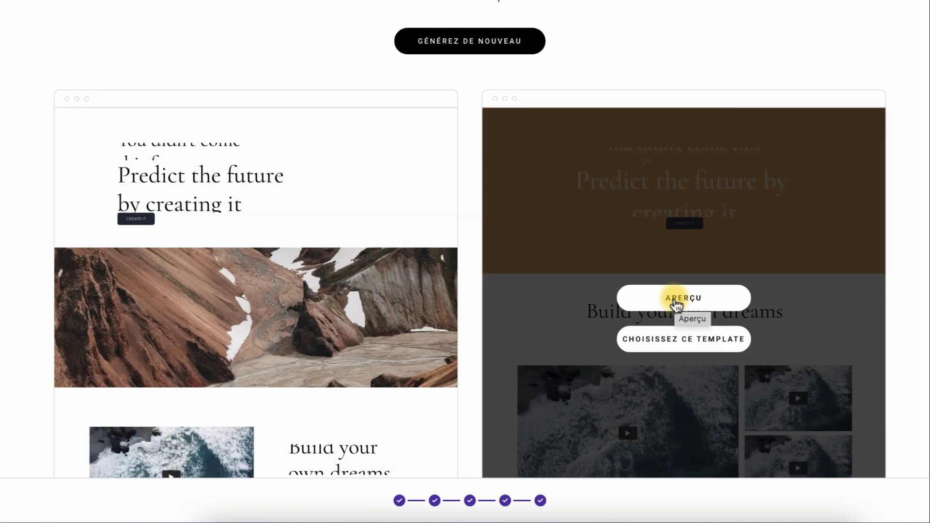
mouse_move(251, 296)
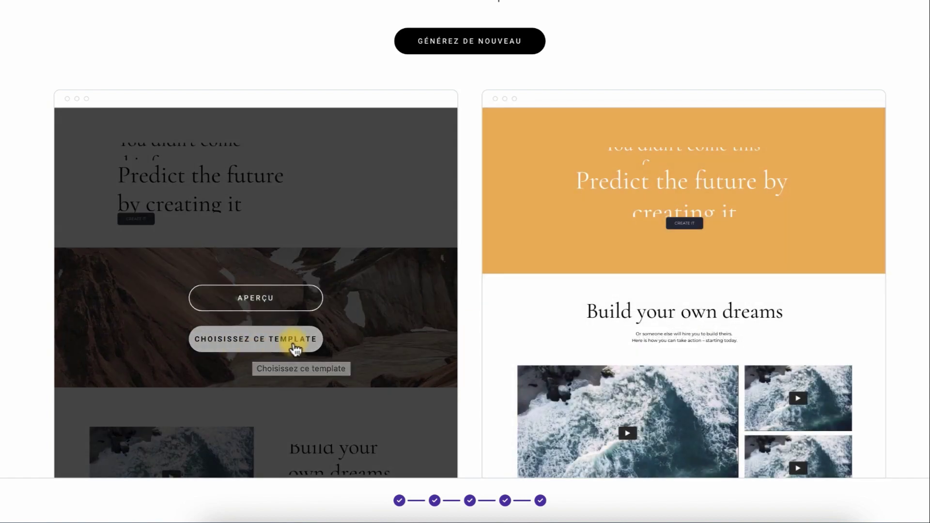
left_click(256, 339)
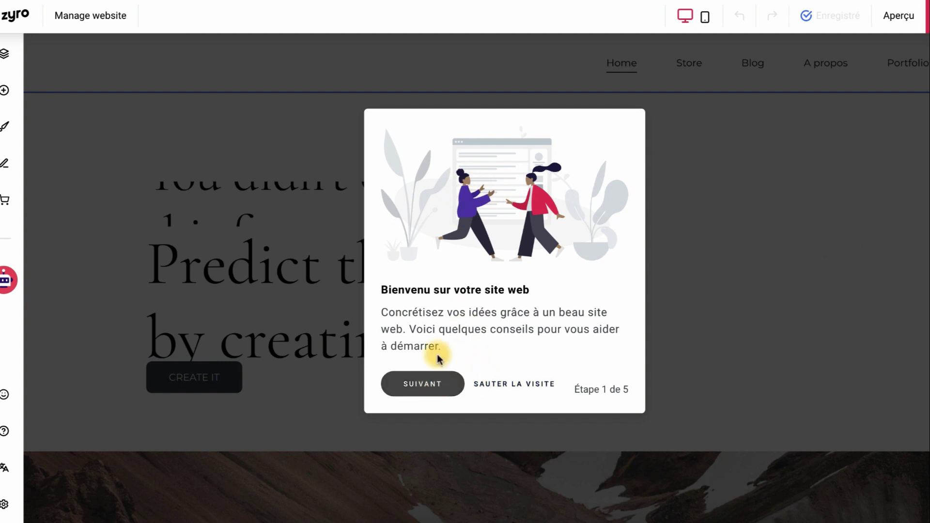
left_click(505, 384)
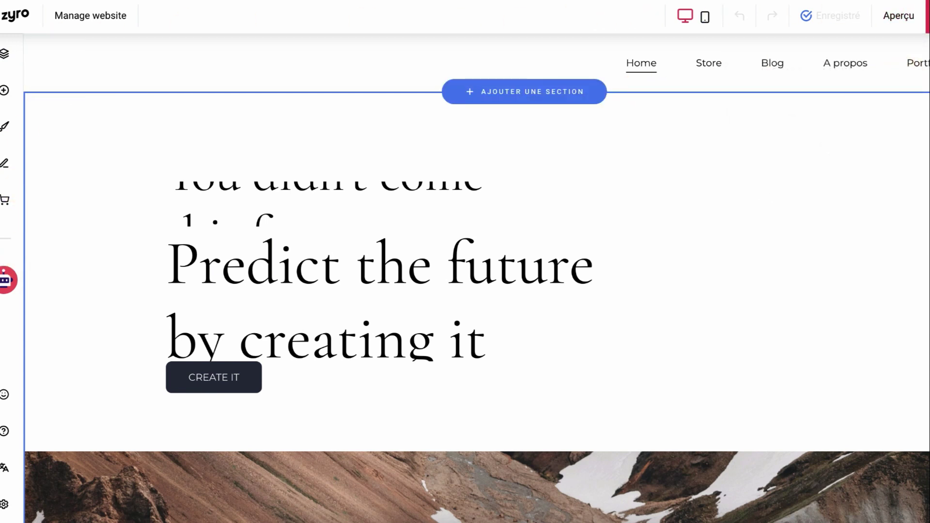
Examine the generated home page's sections in the desktop view, from the header downwards
scroll(804, 189, "down", 5)
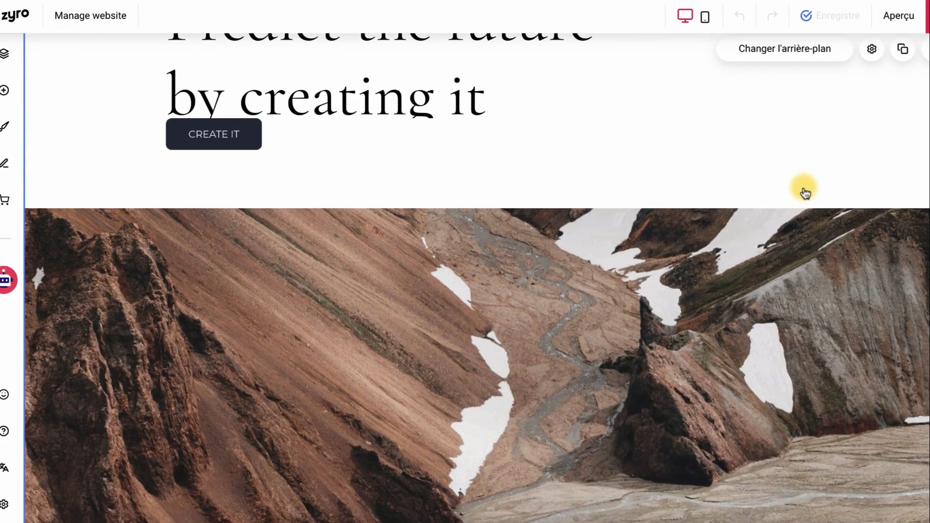
scroll(804, 188, "up", 5)
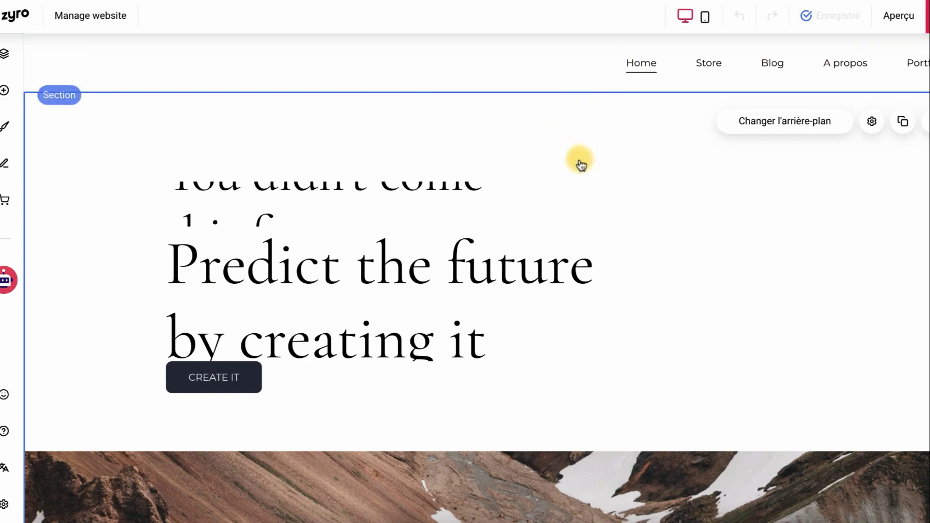
scroll(578, 159, "down", 20)
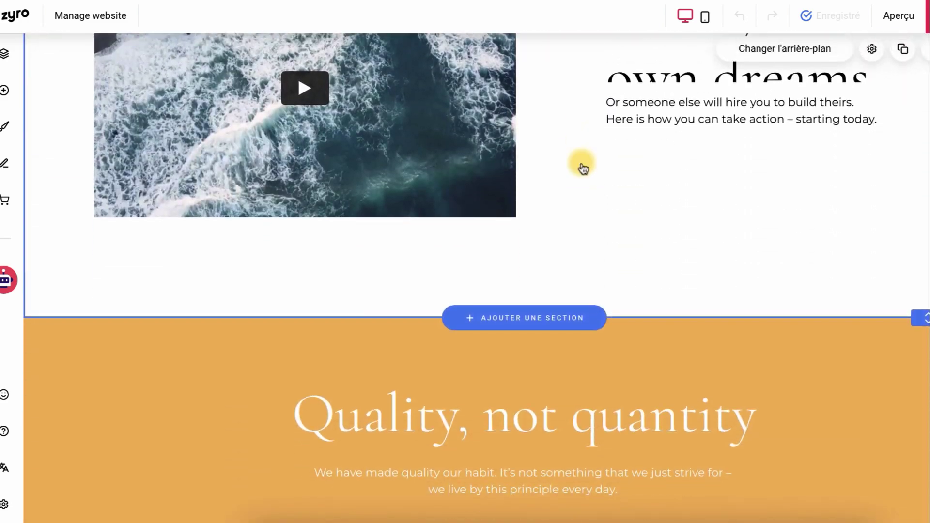
scroll(583, 168, "down", 10)
scroll(582, 165, "up", 12)
scroll(582, 164, "up", 12)
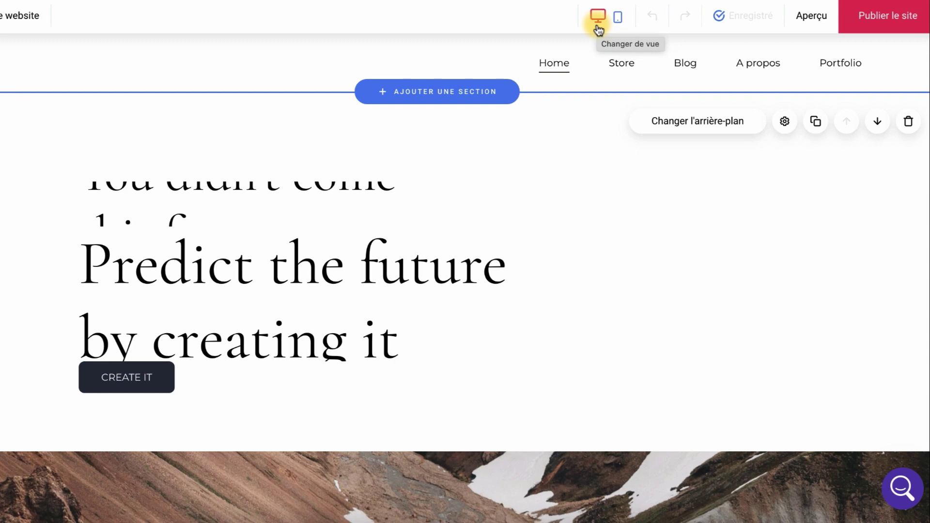
Switch the editor to the mobile view and look through the home page's layout there
left_click(606, 20)
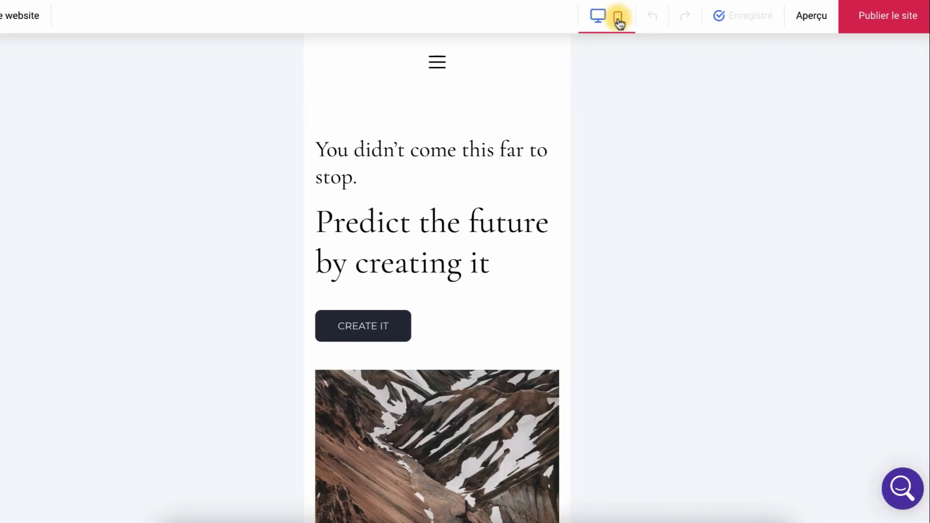
scroll(519, 176, "down", 10)
scroll(519, 177, "up", 12)
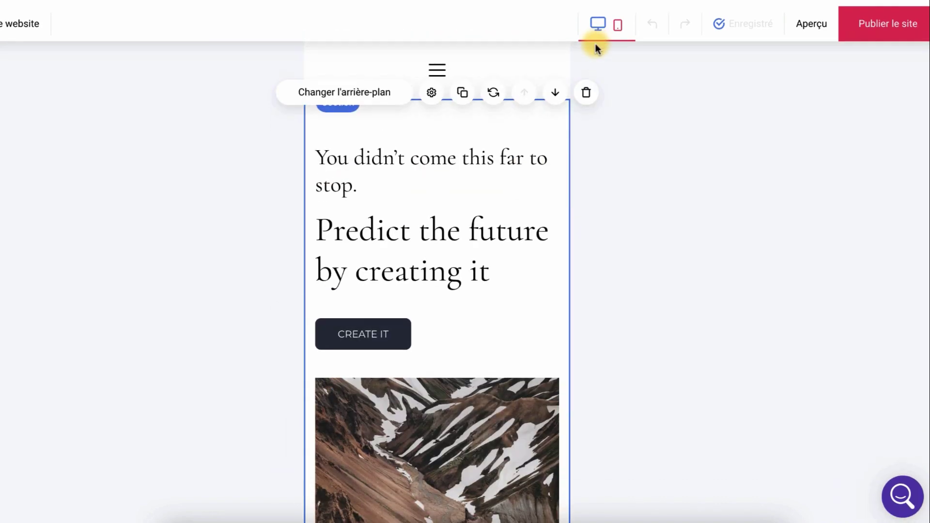
Switch the editor back to the desktop view and inspect the opening section's heading text and button
left_click(597, 28)
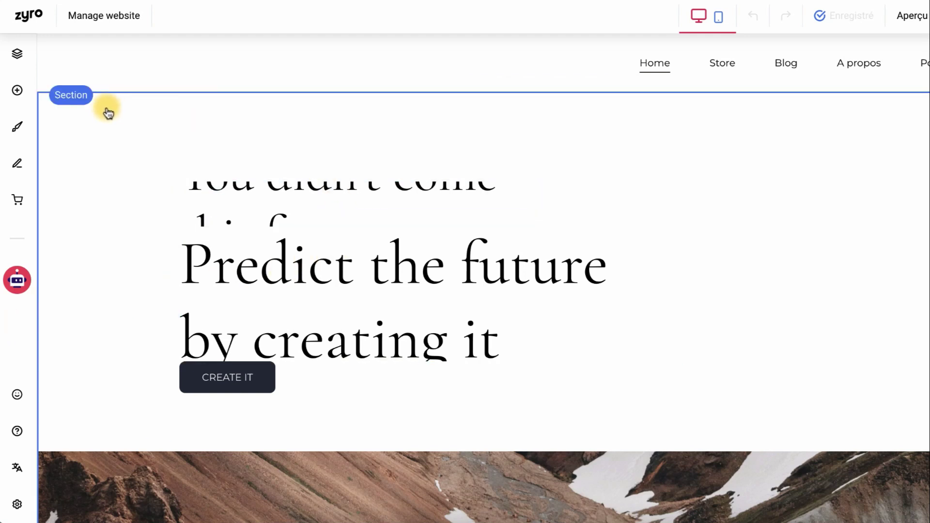
left_click(163, 119)
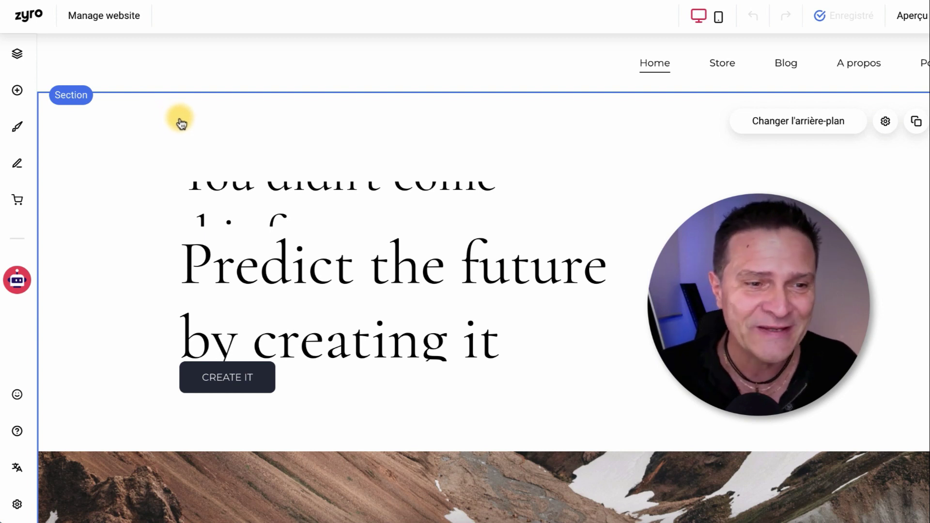
left_click(216, 204)
left_click_drag(225, 266, 225, 266)
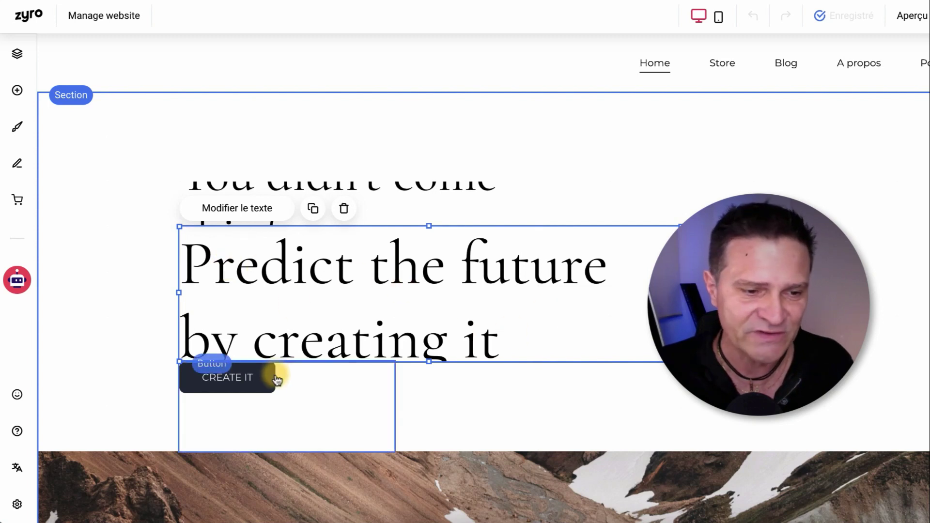
mouse_move(270, 383)
left_mouse_down()
mouse_move(473, 390)
mouse_move(262, 380)
left_mouse_up()
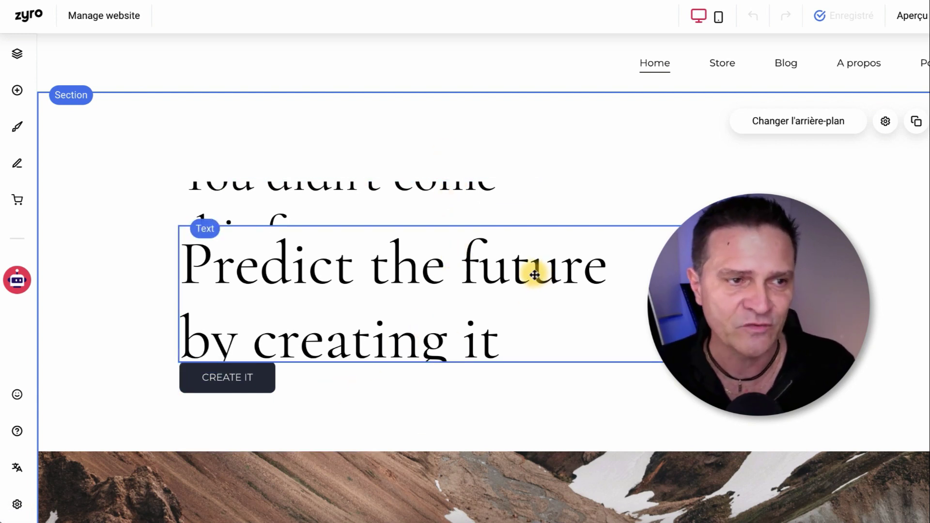
Look through the home page's video section and orange image section, and check how one gallery image is selected
scroll(403, 116, "down", 15)
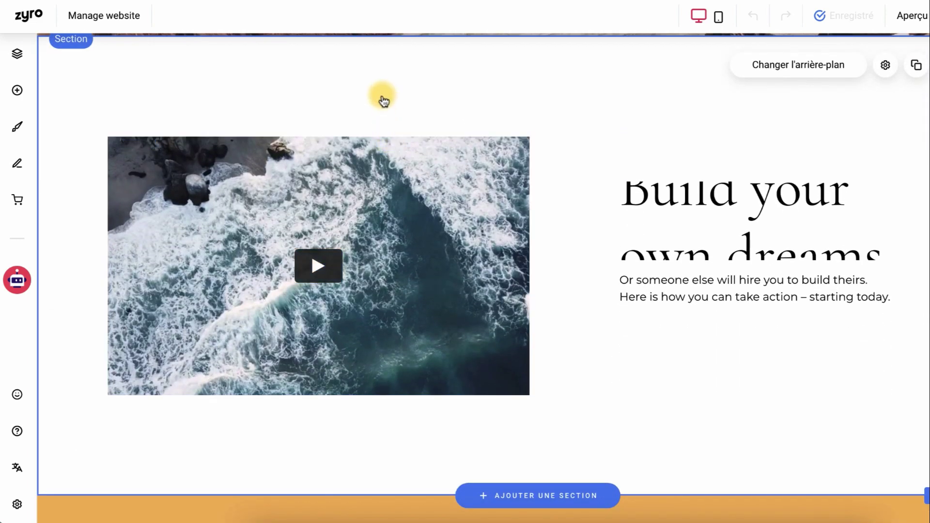
scroll(543, 209, "down", 7)
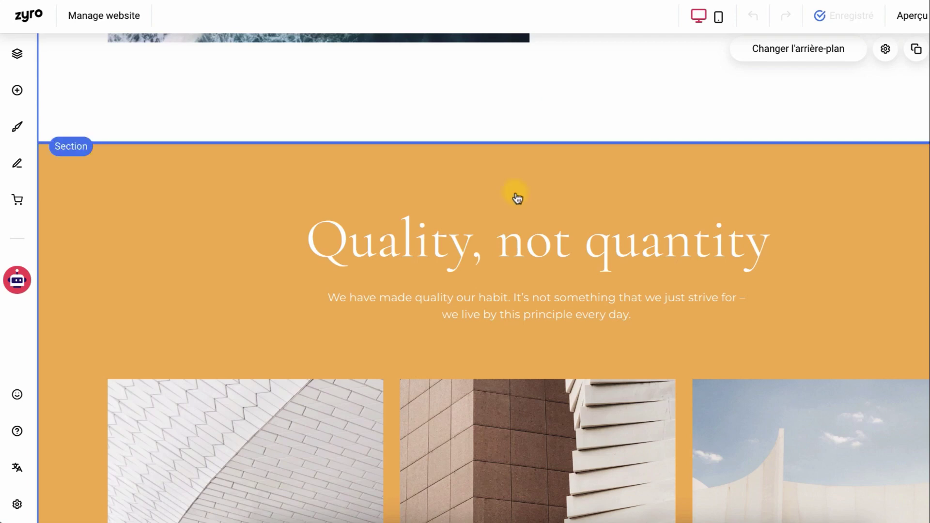
scroll(517, 198, "down", 7)
left_click(283, 181)
scroll(283, 181, "up", 2)
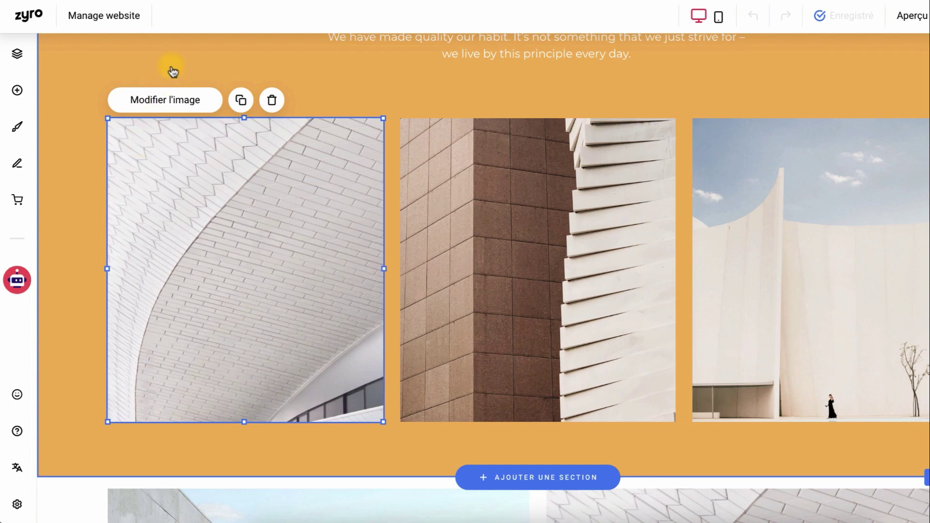
left_click(164, 85)
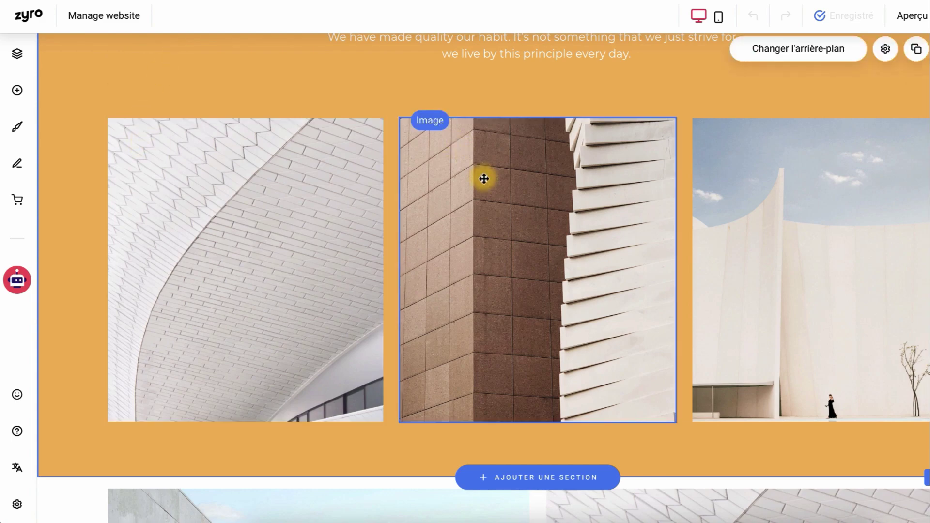
scroll(633, 93, "up", 20)
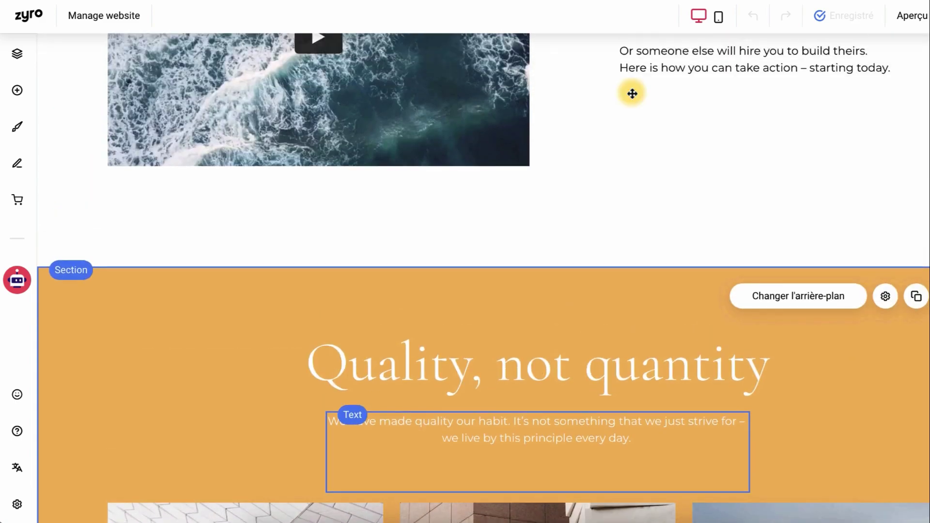
scroll(632, 93, "up", 5)
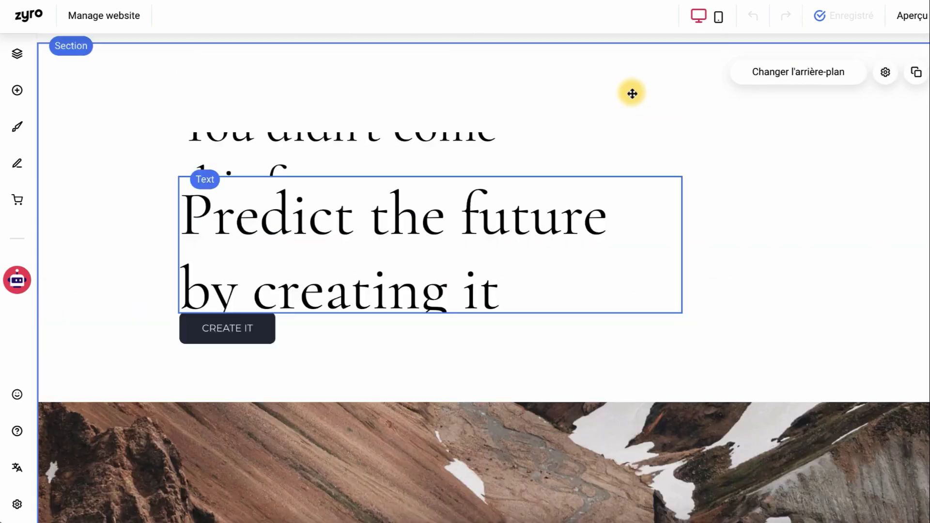
Replace the large "Predict the future by creating it" heading with the text "loioègyjoriv!guzr"
left_click(667, 290)
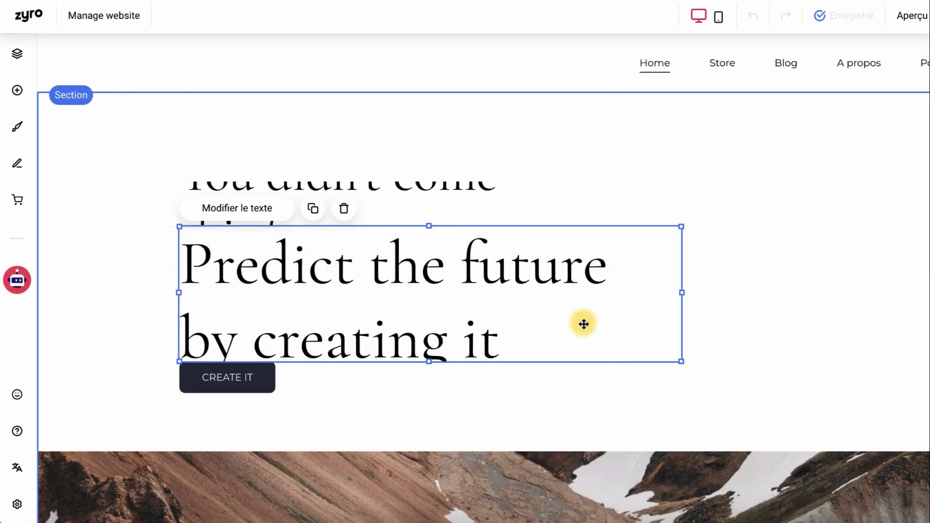
left_click_drag(494, 347, 180, 254)
left_click(497, 348)
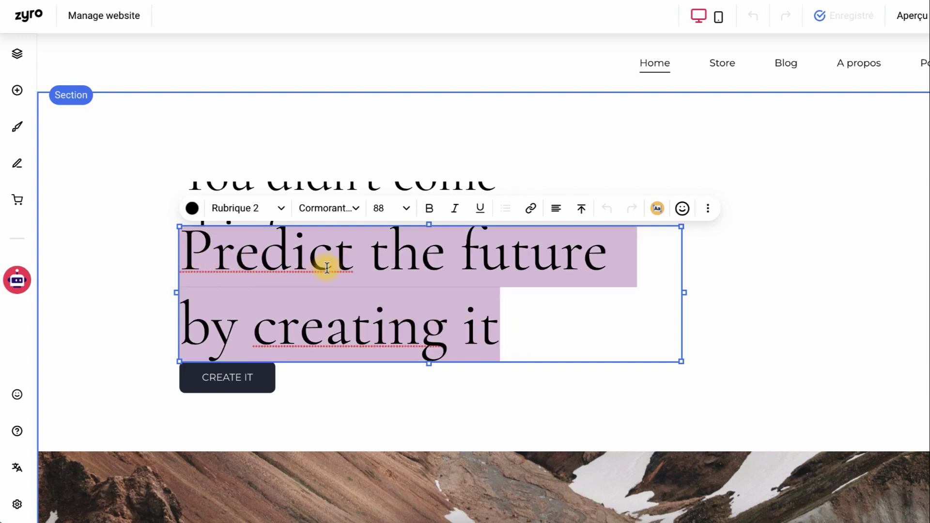
type("loioègyjoriv!guzr")
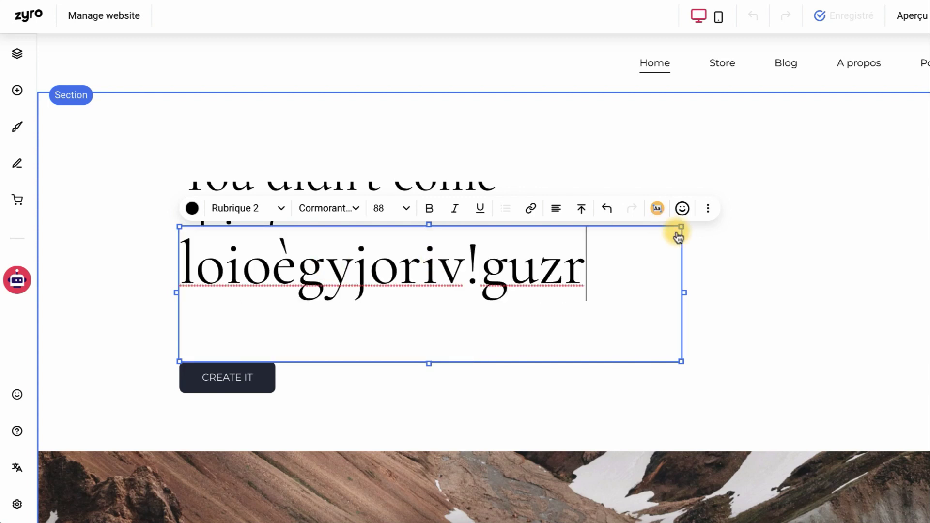
Narrow the large heading's text box, and widen it again so the text fits on one line
left_click_drag(684, 291, 469, 284)
left_click(537, 329)
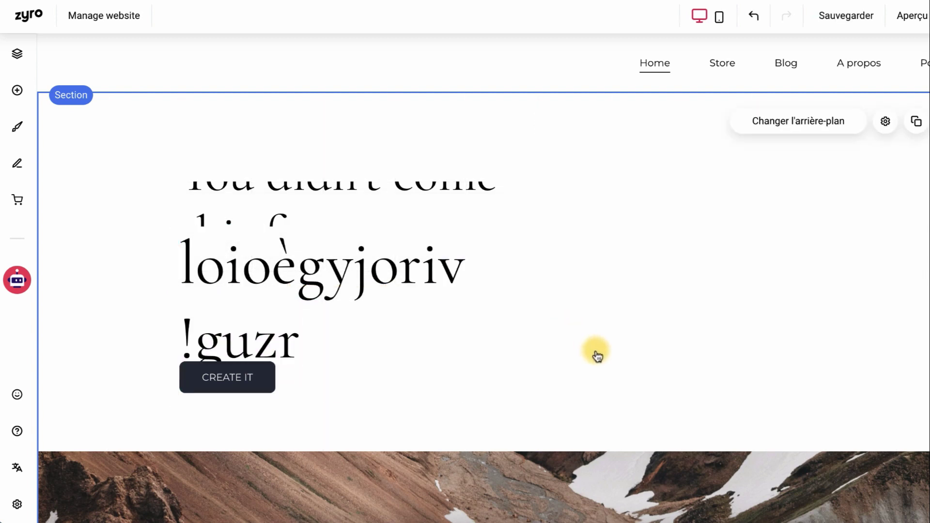
left_click(474, 319)
left_click_drag(468, 315, 759, 292)
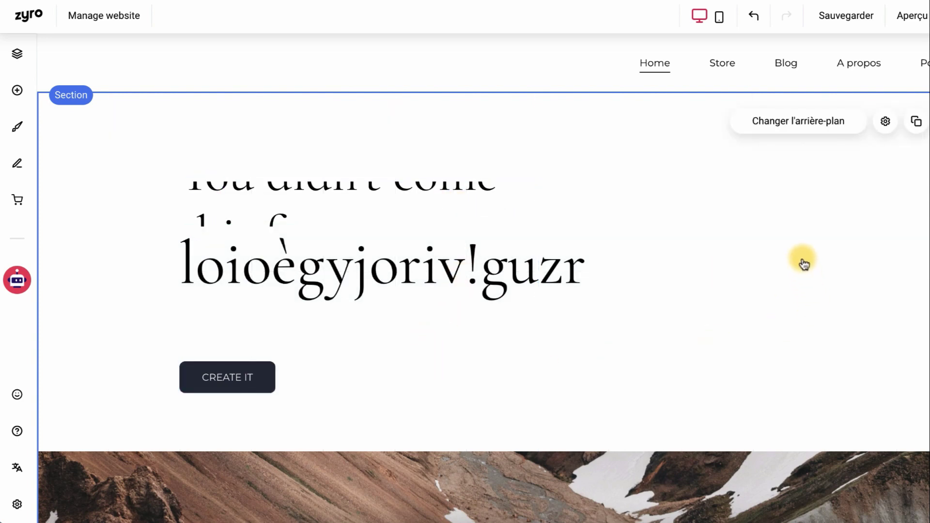
Change the opening section's background type to Image without adding a picture, and close the section settings
left_click(780, 127)
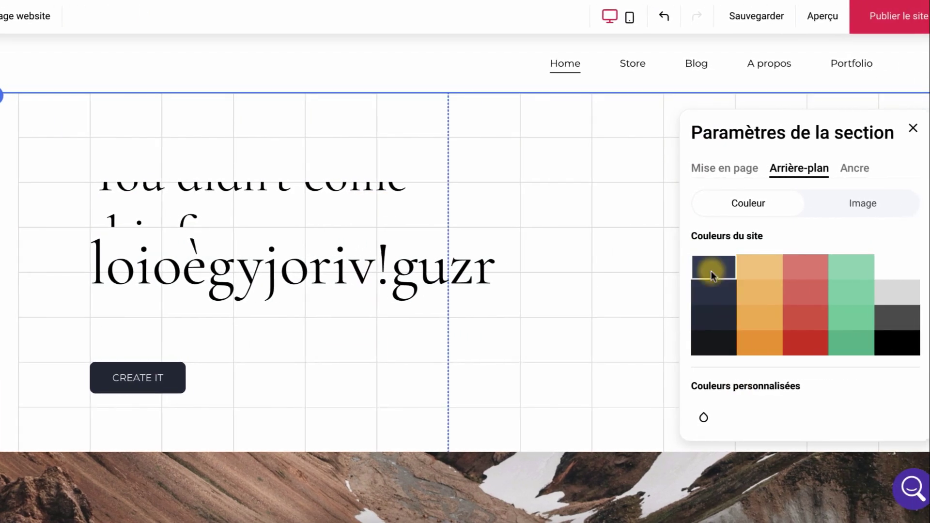
left_click(854, 203)
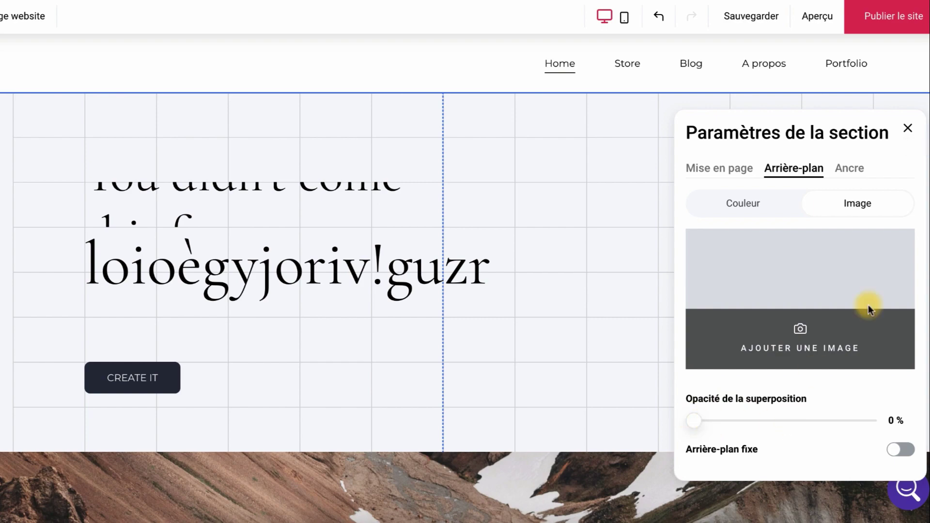
left_click(910, 128)
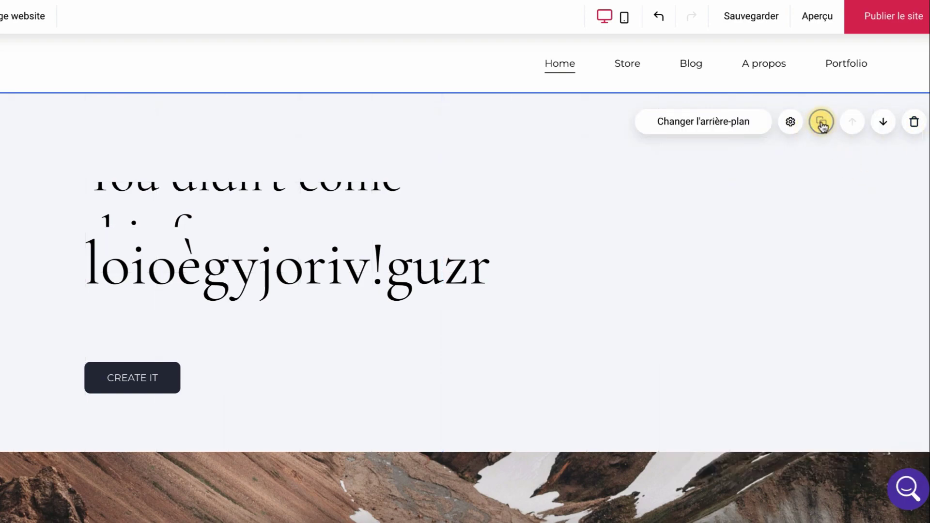
Duplicate the opening section with the large heading, and undo the duplication
left_click(823, 123)
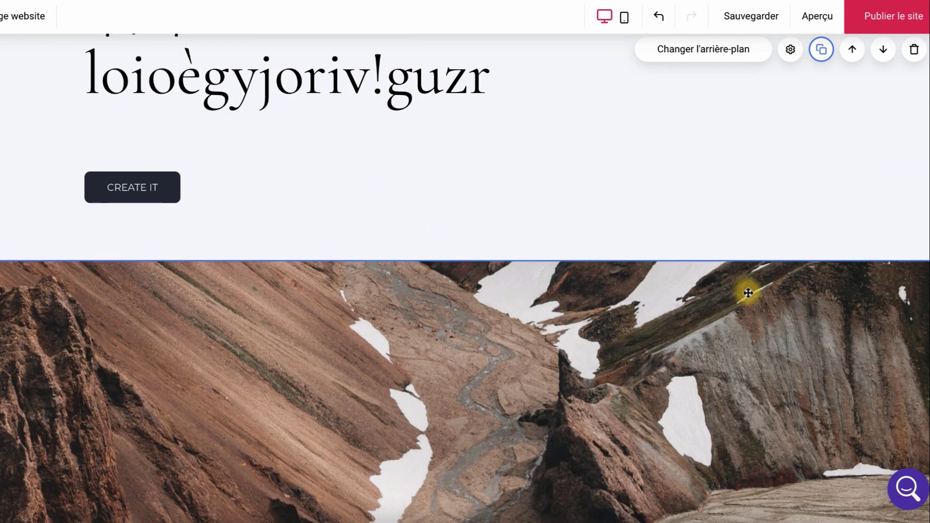
left_click(659, 19)
scroll(765, 245, "up", 7)
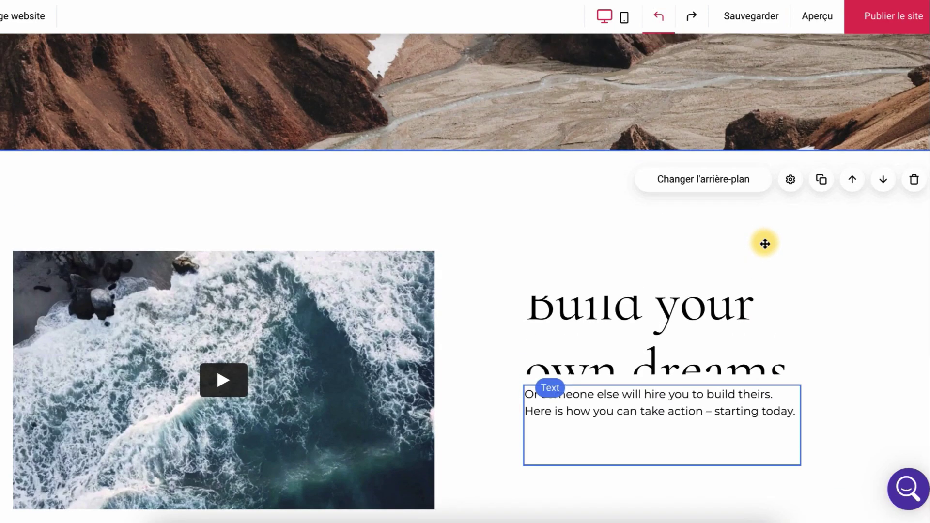
scroll(765, 244, "up", 6)
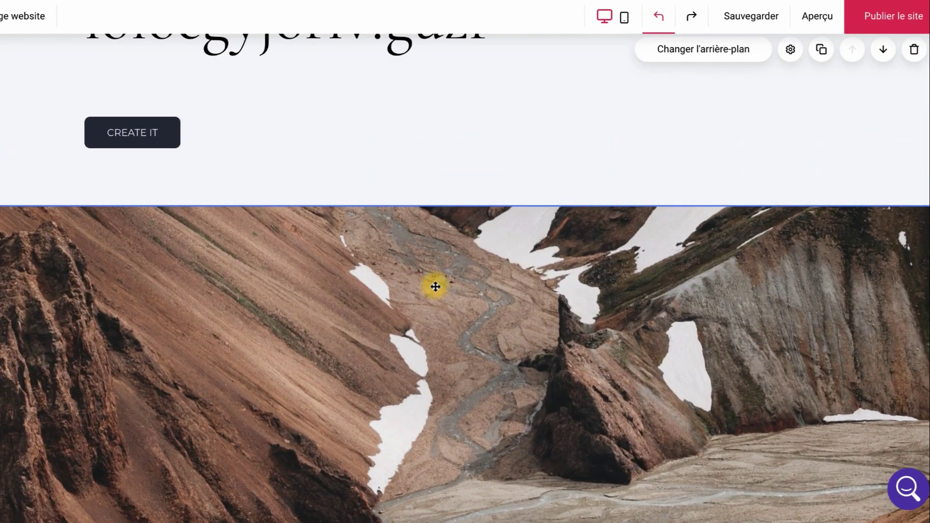
scroll(435, 287, "up", 5)
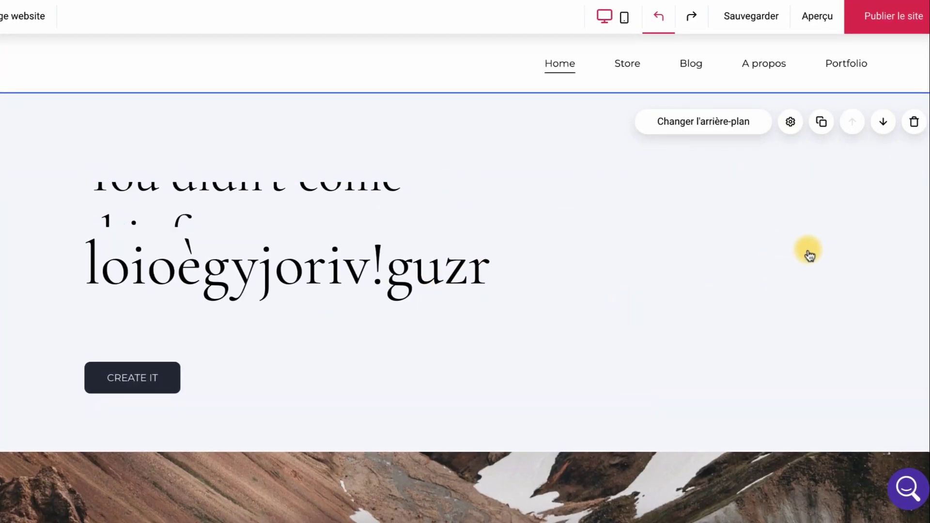
Move the opening section with the large heading down below the ocean video section
left_click(883, 123)
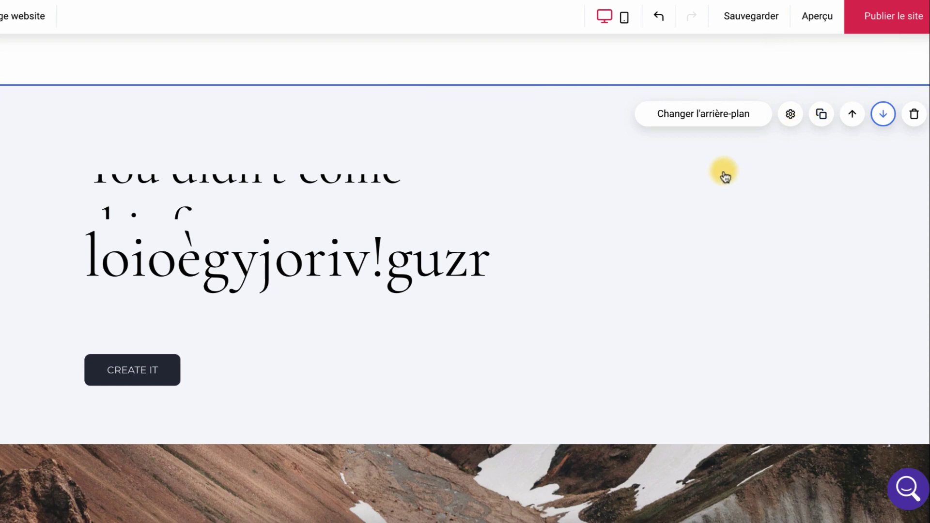
scroll(743, 247, "up", 1)
scroll(744, 247, "up", 5)
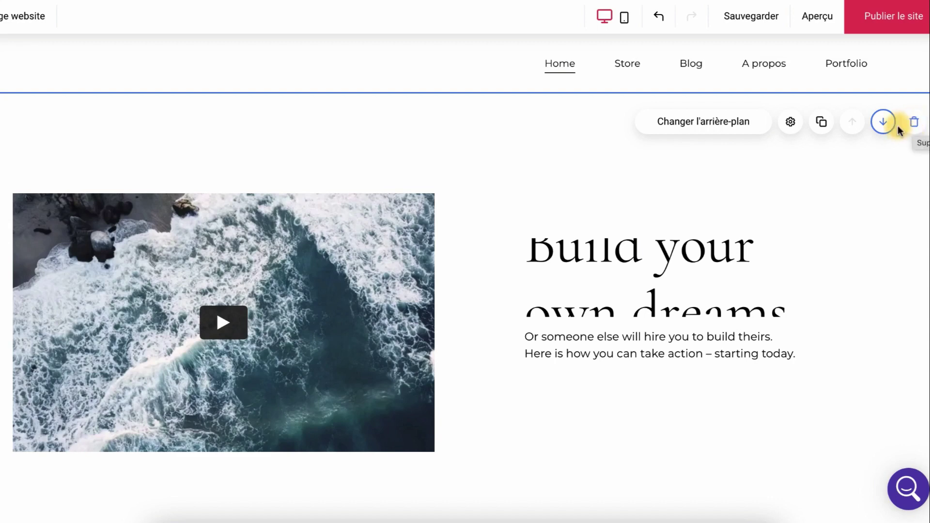
Open the ocean video's settings and examine its link, autoplay, loop and video control options
left_click(637, 293)
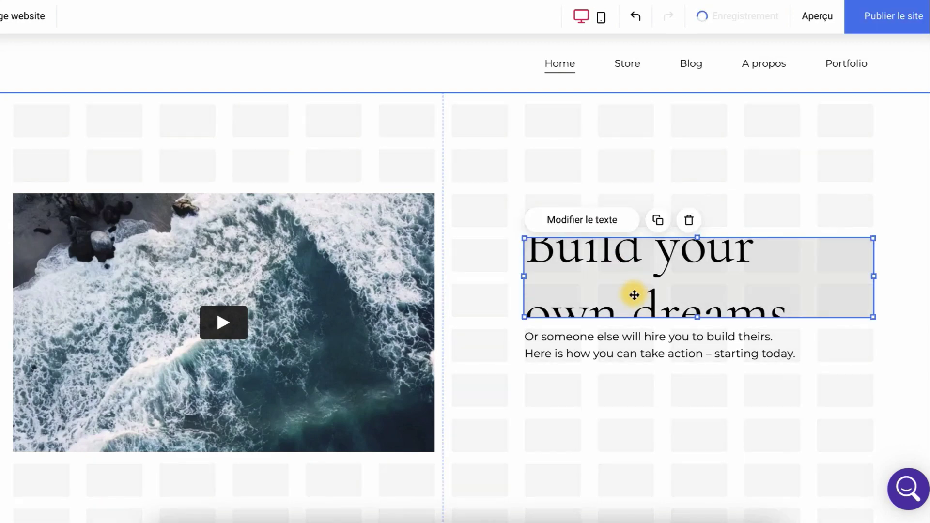
left_click(588, 347)
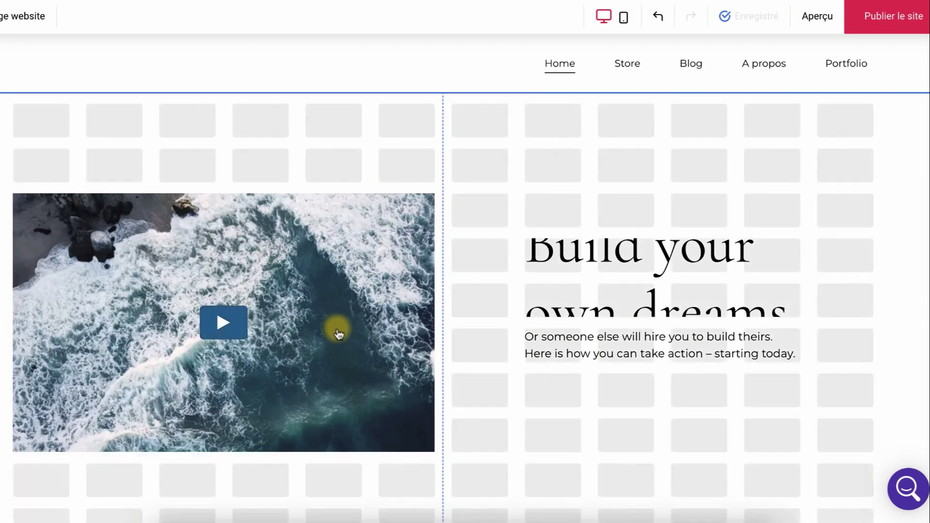
left_click(339, 334)
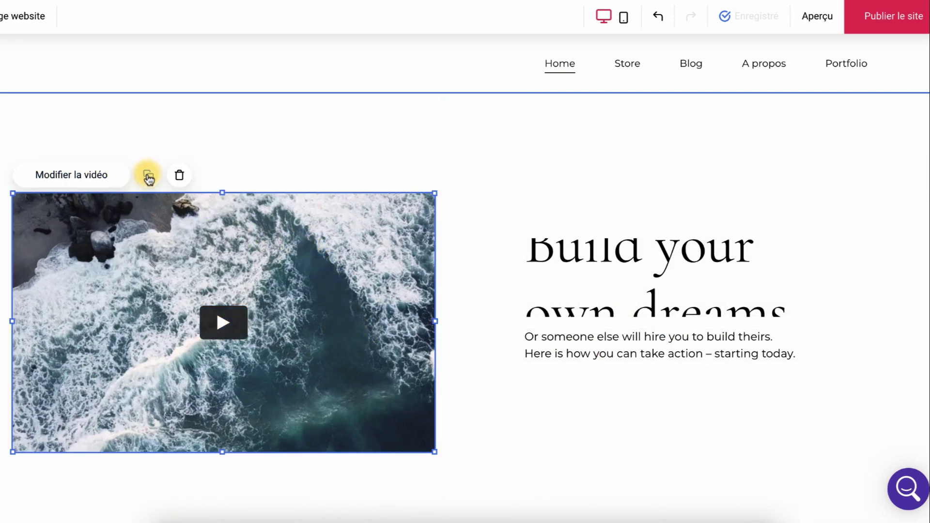
left_click(108, 177)
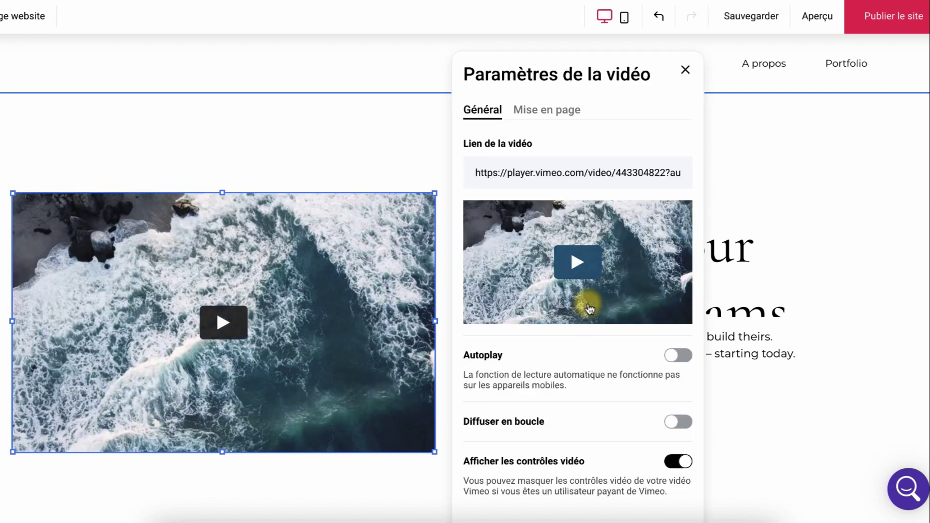
scroll(588, 305, "down", 5)
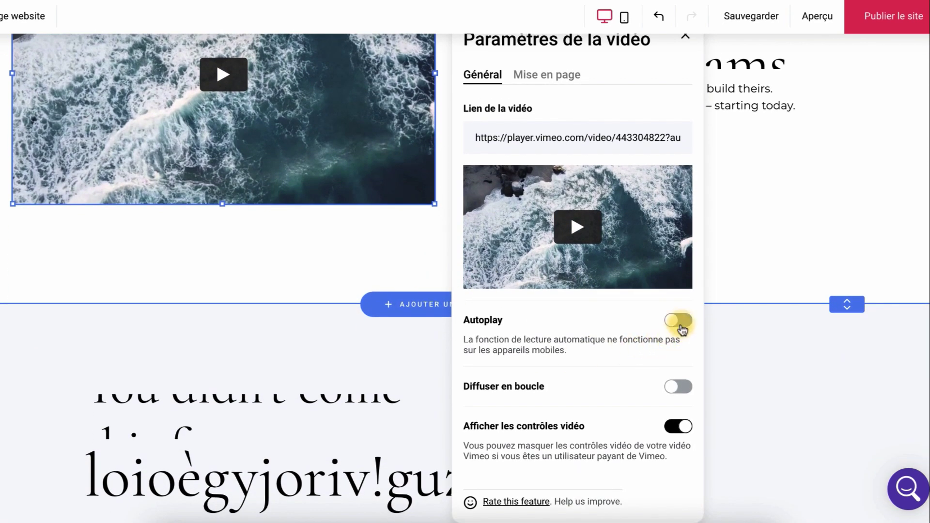
scroll(485, 339, "up", 2)
scroll(530, 349, "up", 5)
left_click(431, 263)
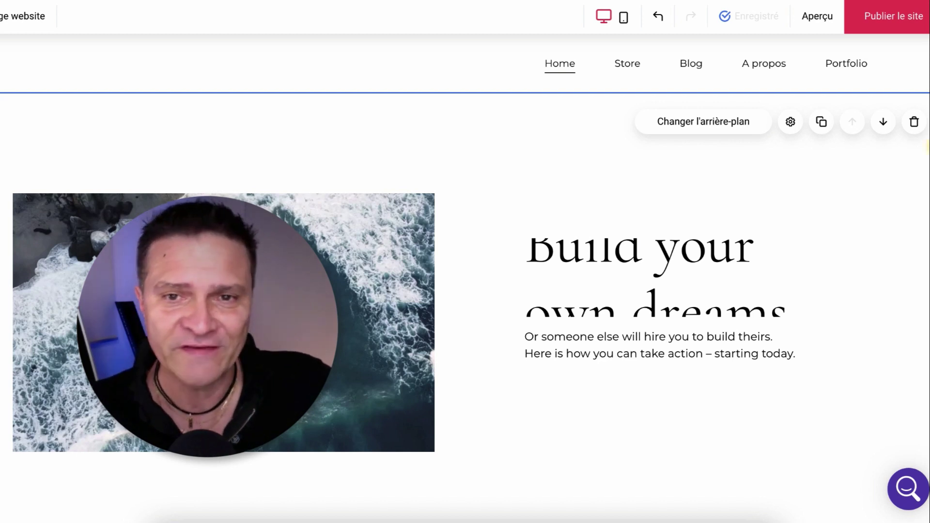
Open the Store page and look through the elements that can be added to it
left_click(627, 66)
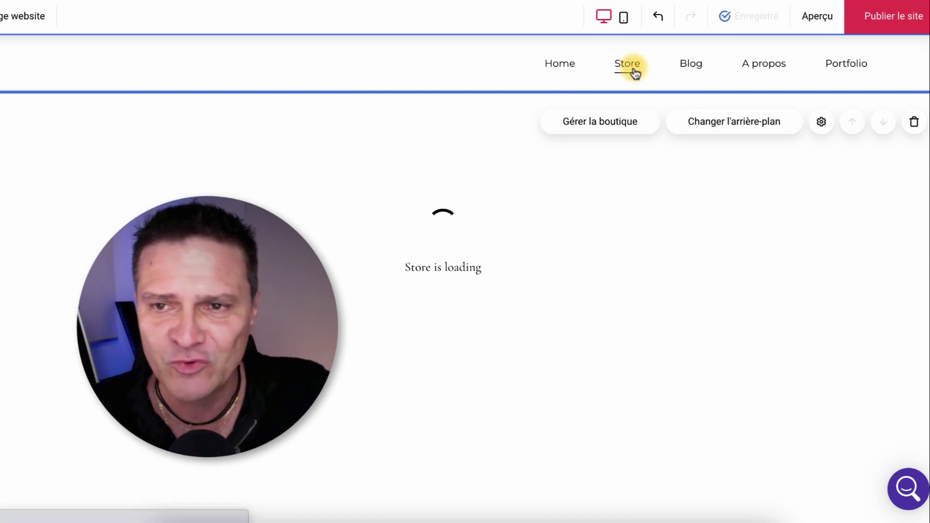
mouse_move(690, 69)
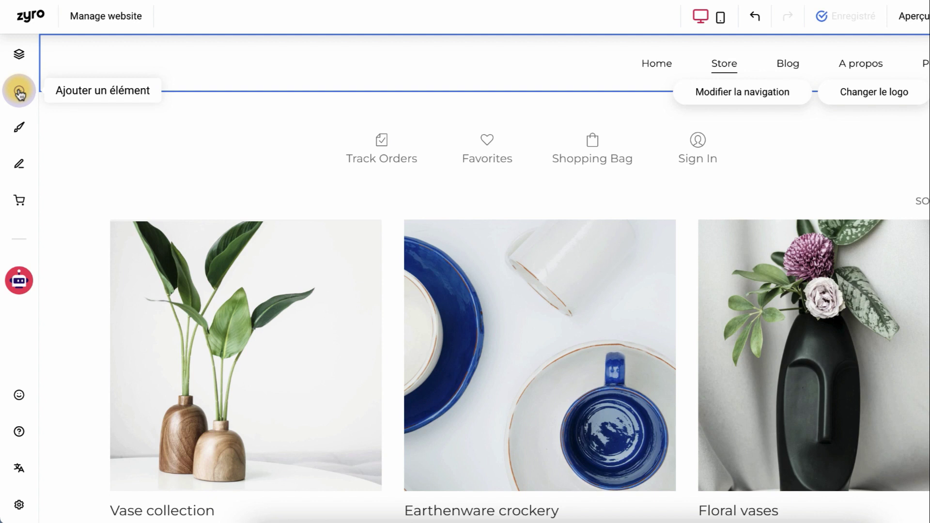
left_click(19, 91)
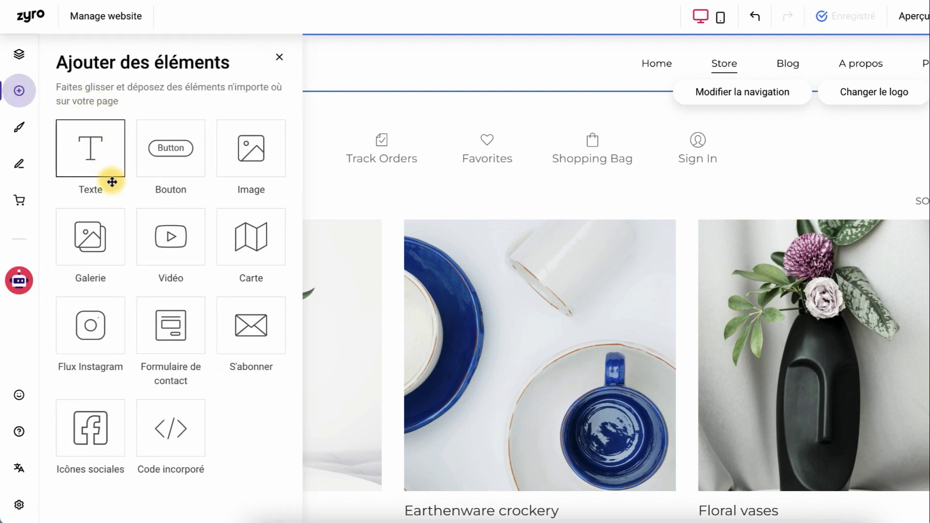
scroll(116, 280, "down", 1)
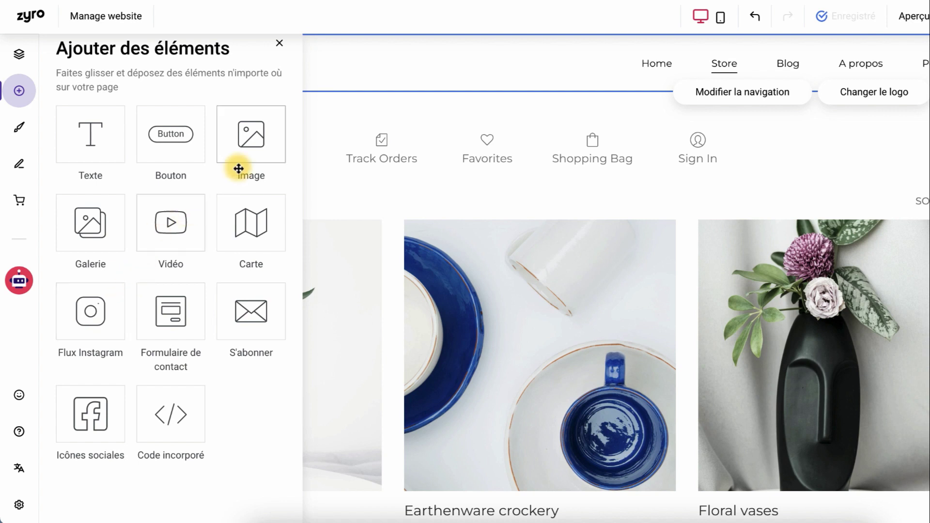
left_click_drag(246, 141, 179, 217)
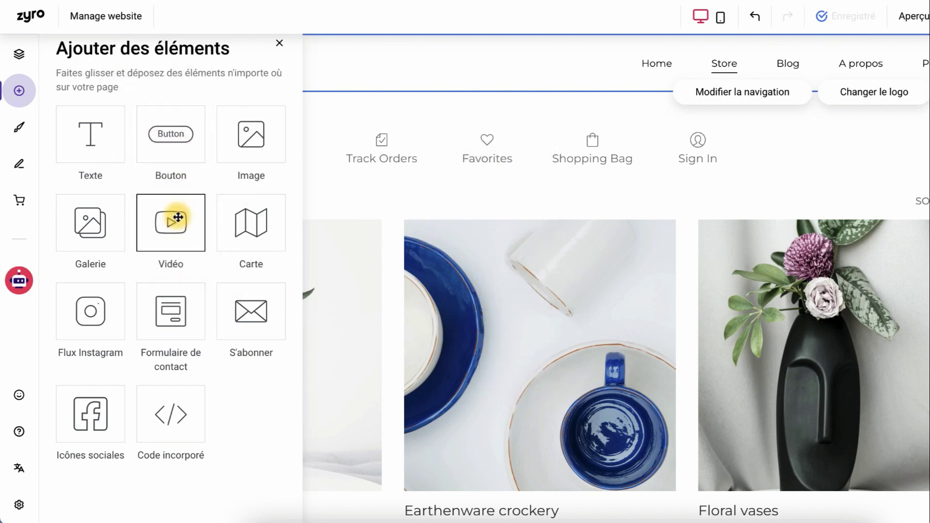
Close the elements list, open the first post in the blog manager and look through its header, content and footer
left_click(432, 100)
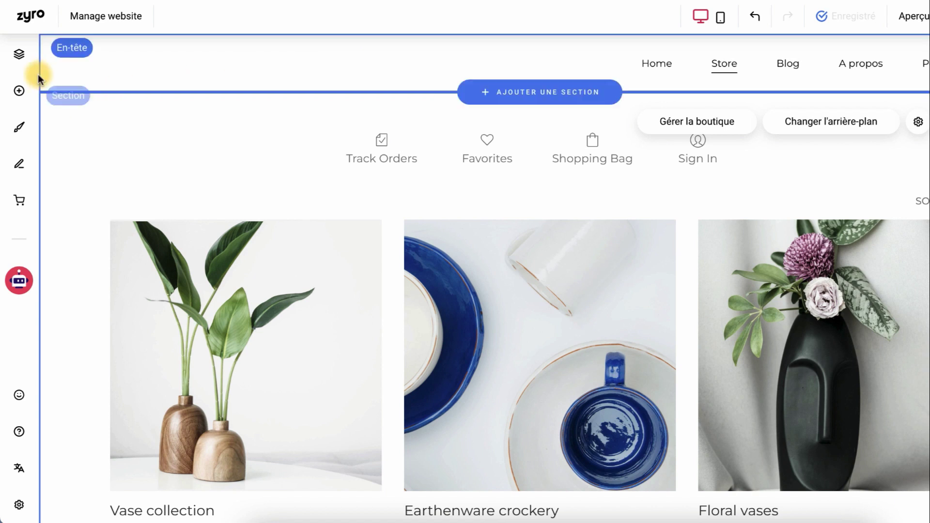
left_click(19, 165)
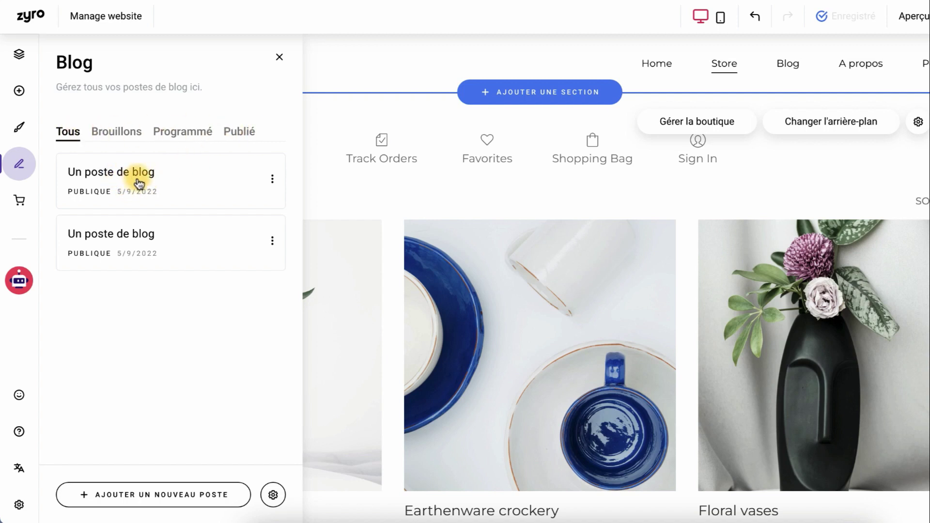
left_click(109, 179)
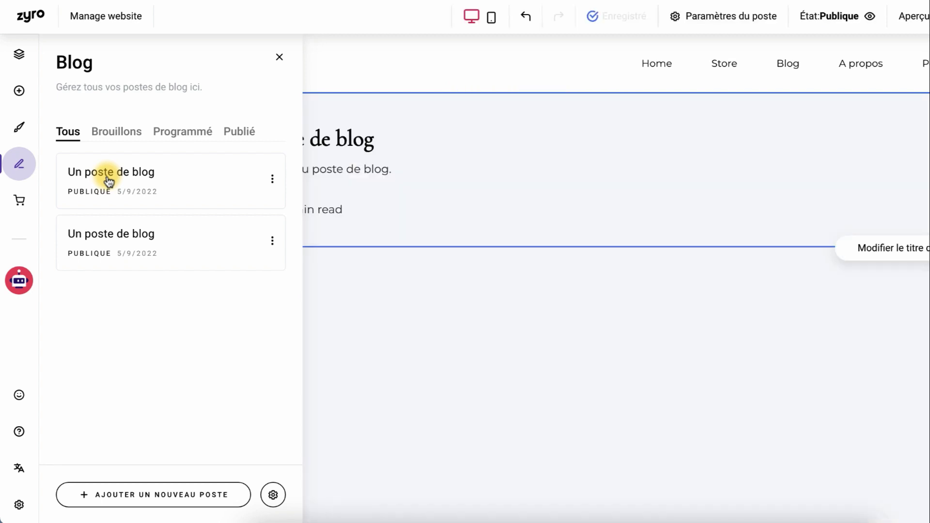
left_click(409, 289)
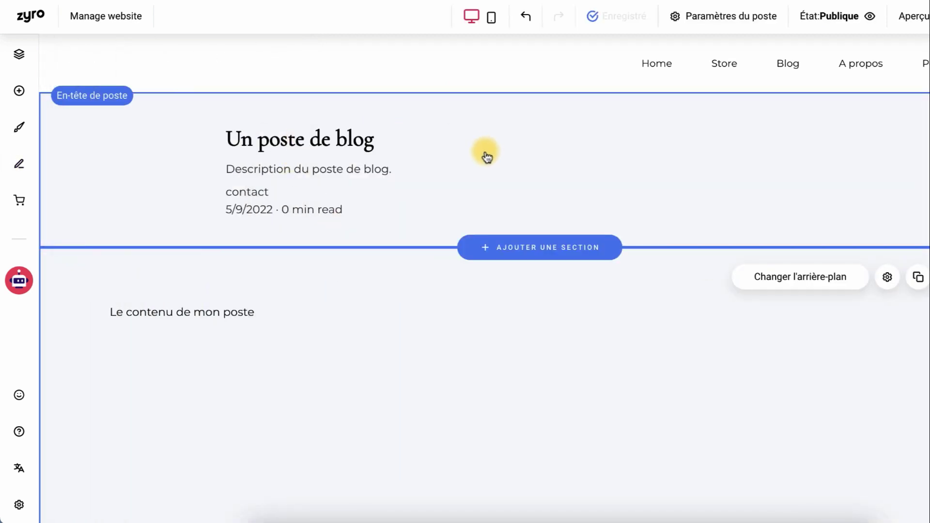
scroll(409, 255, "down", 6)
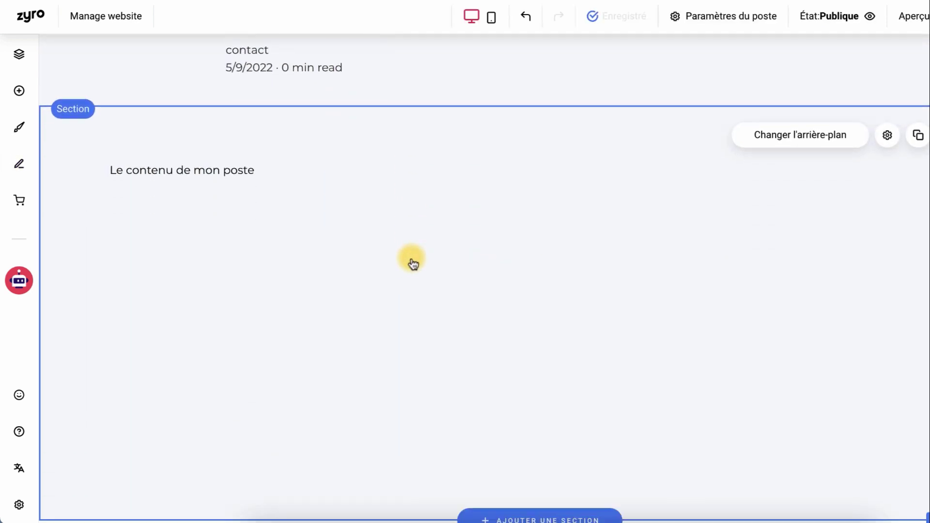
scroll(414, 262, "down", 4)
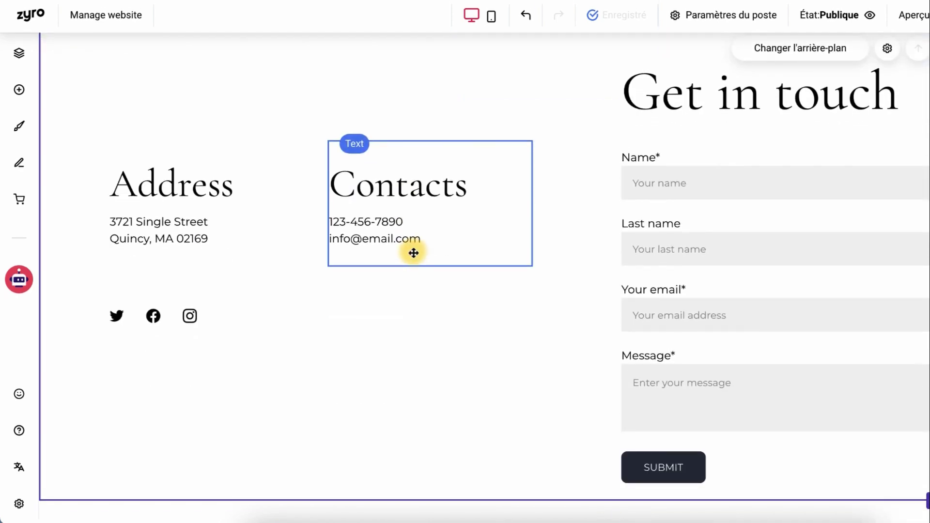
scroll(413, 254, "up", 10)
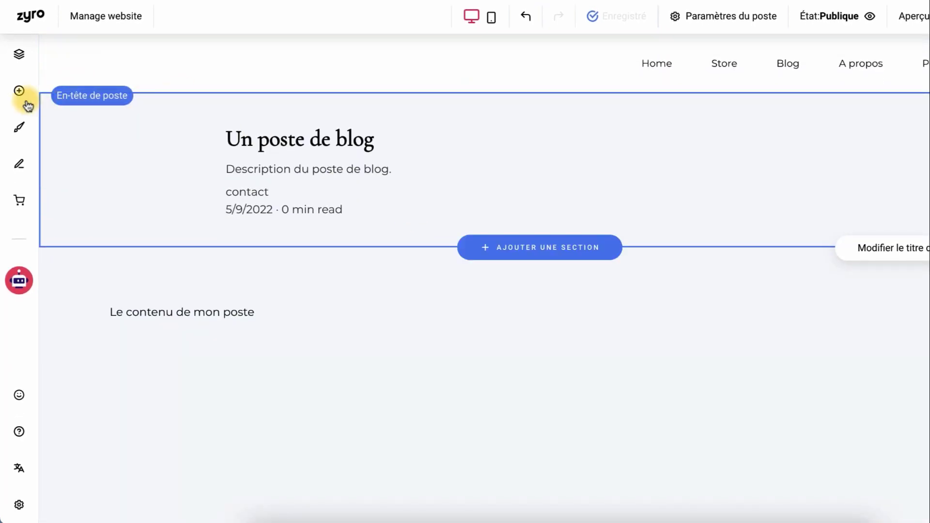
Add a text element beside the existing text in the blog post's content section and select it
left_click(19, 91)
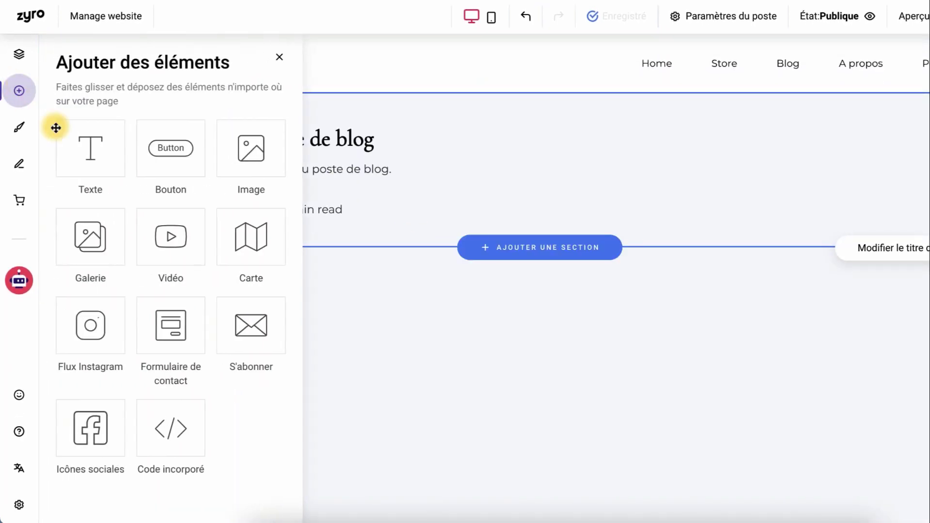
left_click_drag(86, 147, 452, 264)
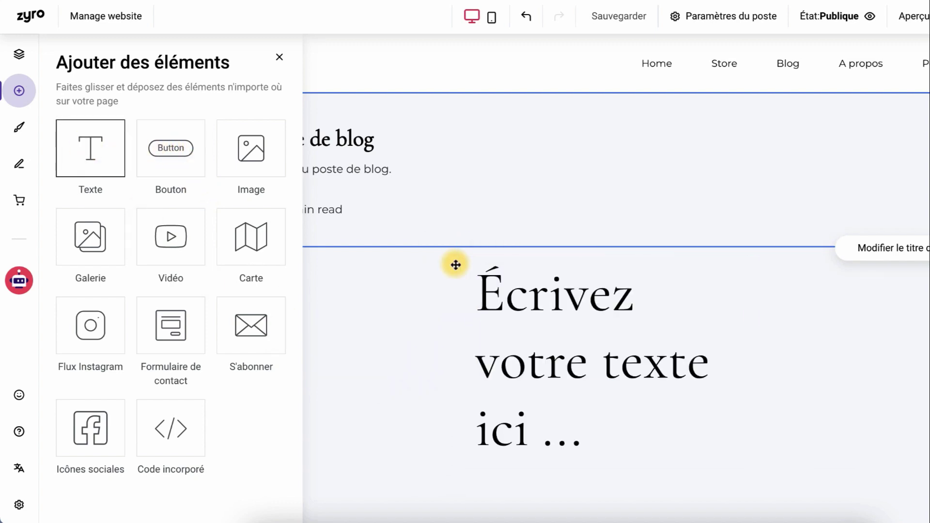
left_click(830, 410)
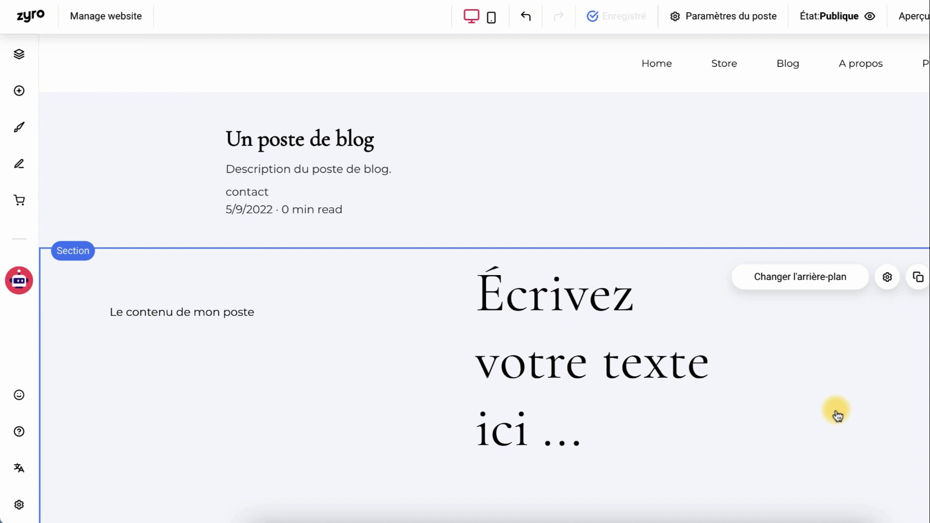
left_click(540, 327)
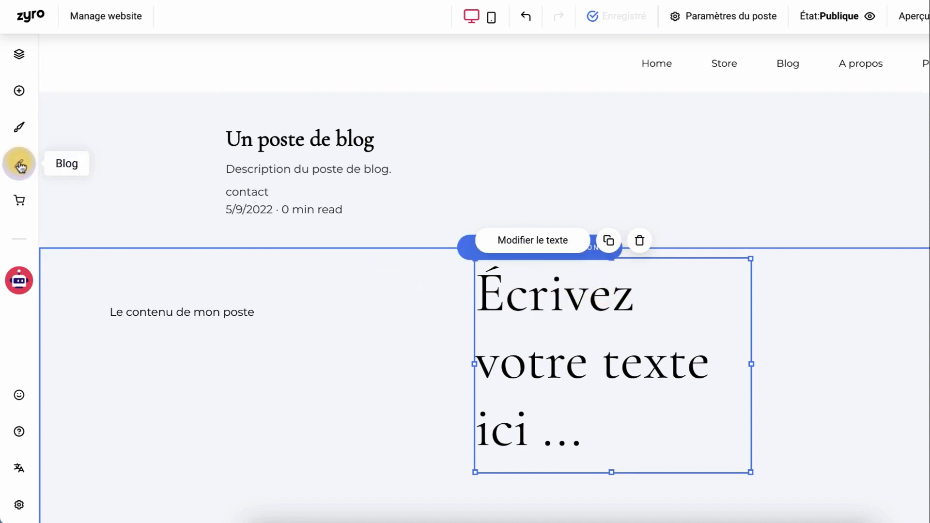
Check the scheduled and published posts in the blog manager, and return to the list of all posts
left_click(19, 163)
left_click(189, 136)
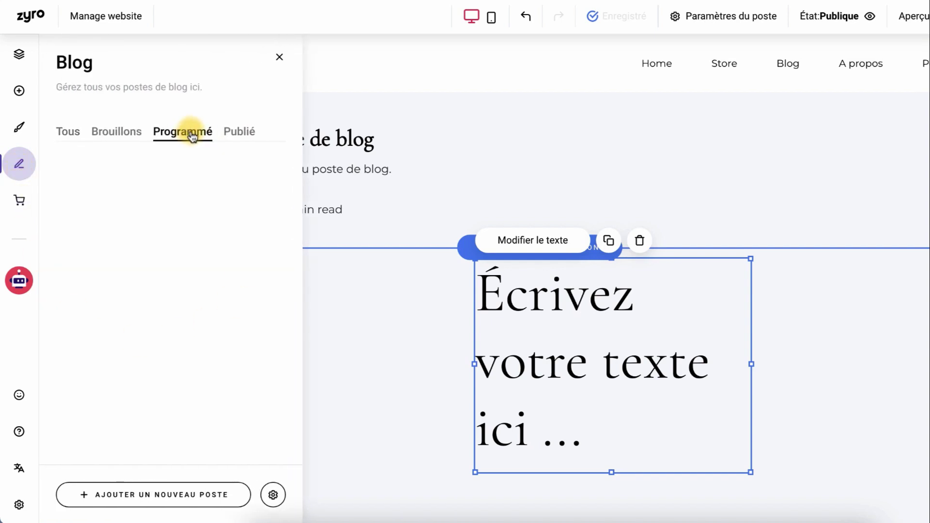
left_click(237, 132)
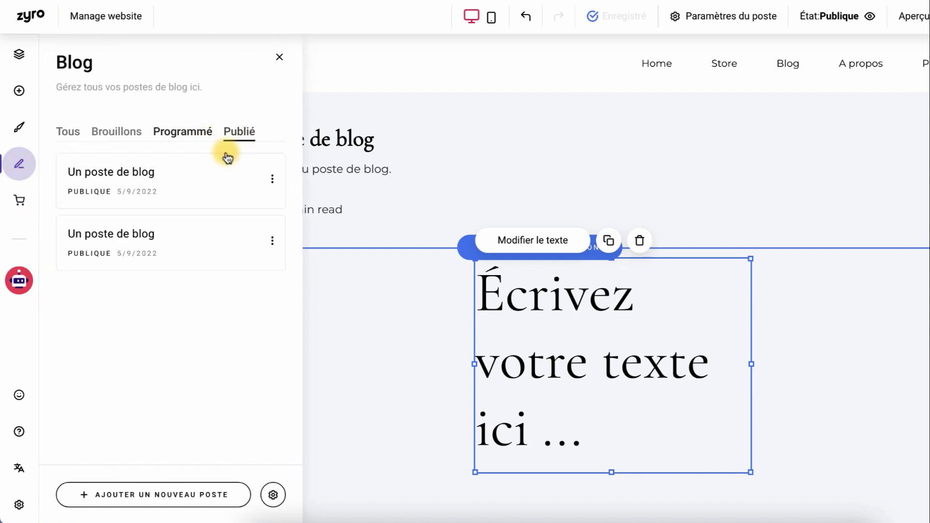
left_click(70, 132)
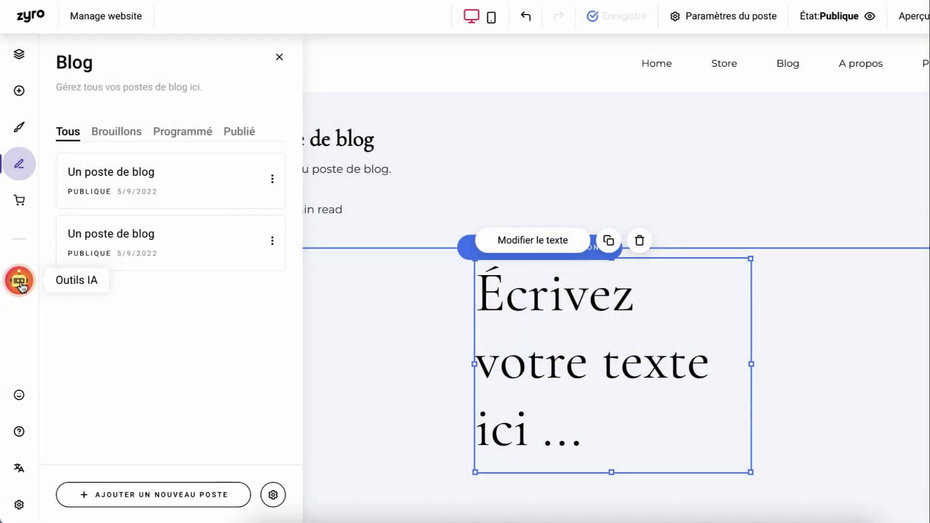
Open the logo creator from the AI tools and start the AI Logo Generator at its starter logo choice
left_click(20, 282)
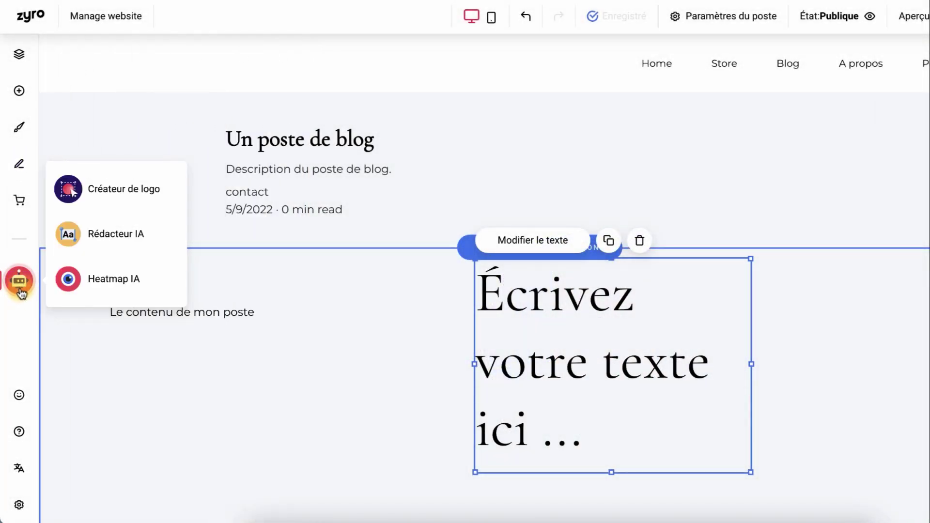
left_click(107, 193)
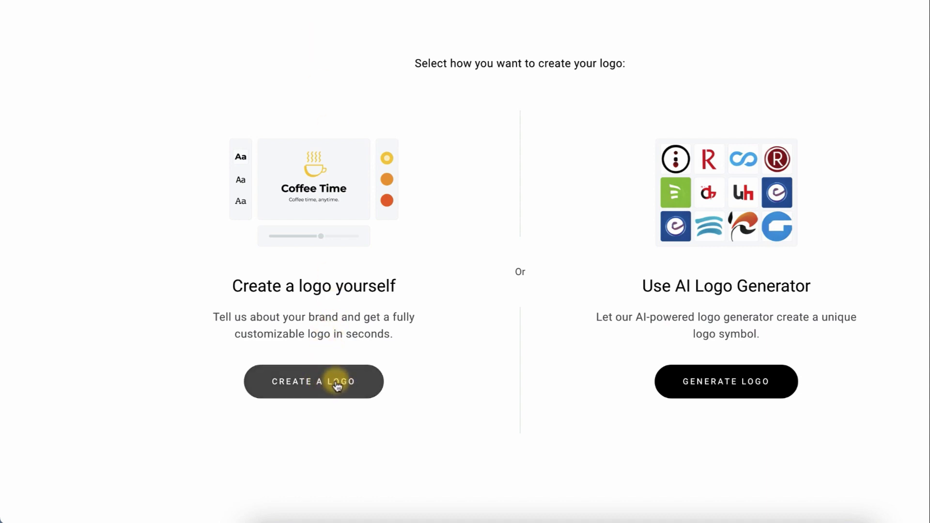
left_click_drag(675, 288, 692, 286)
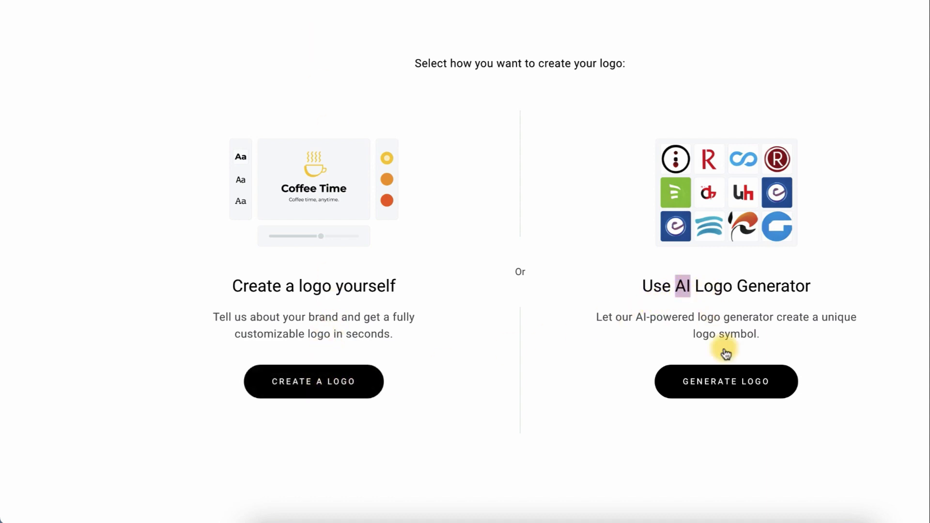
left_click(727, 381)
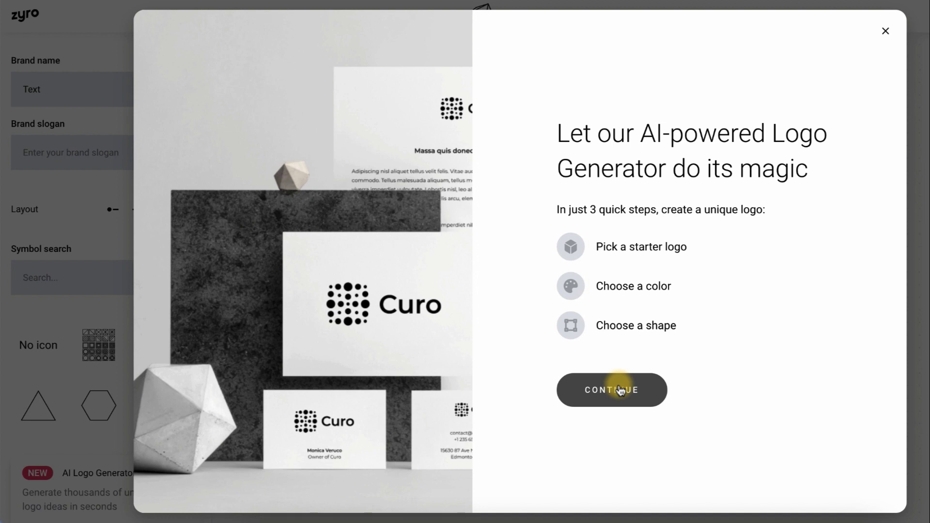
left_click(620, 390)
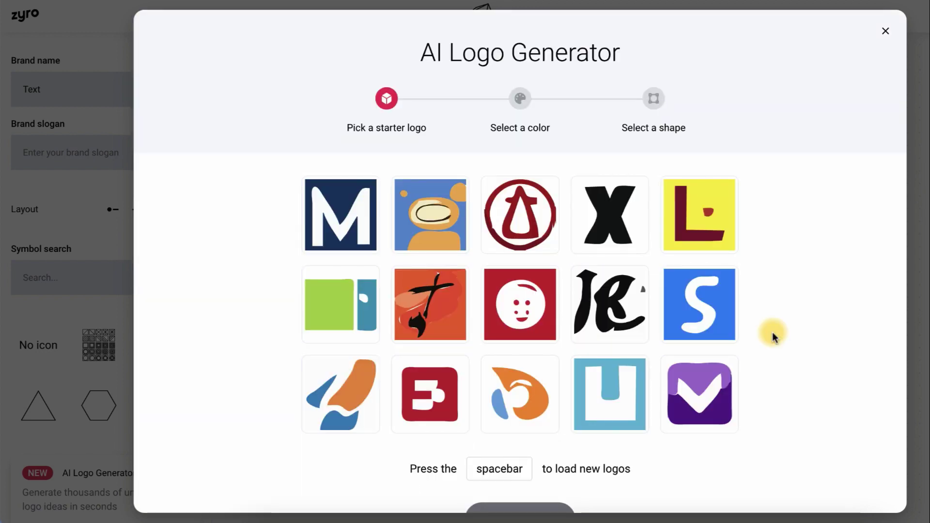
Load new starter logos and continue with the white letter P on a red square
key("space")
key("space")
scroll(515, 390, "down", 1)
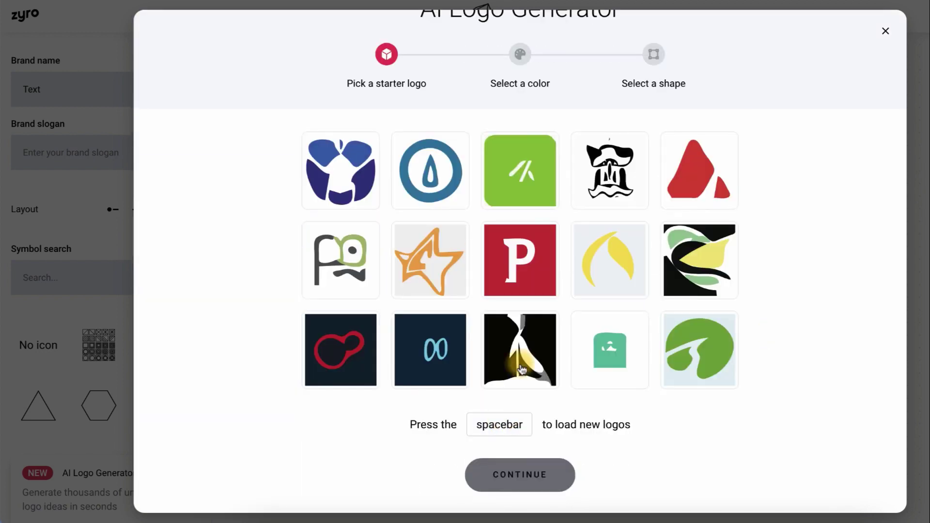
left_click(525, 285)
left_click(532, 469)
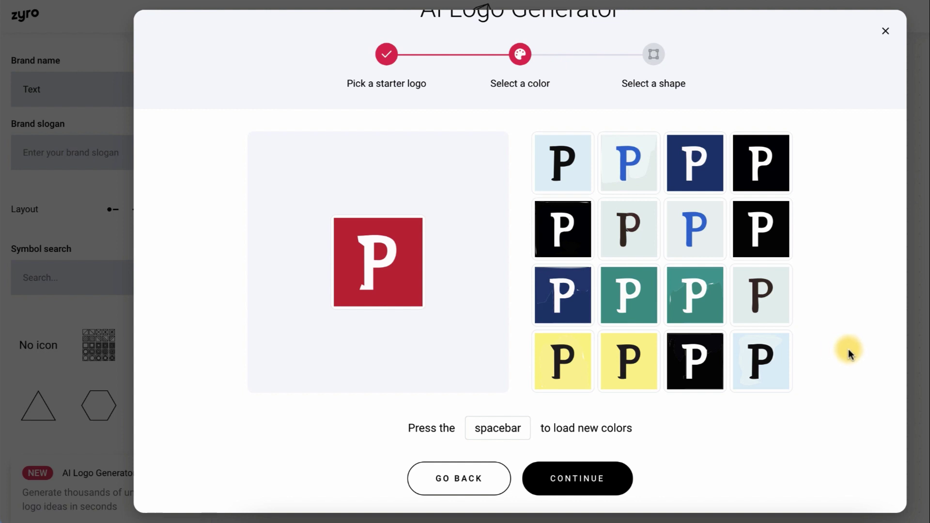
Choose the colour variant with a white P on black and continue to the shape choice
scroll(711, 318, "down", 1)
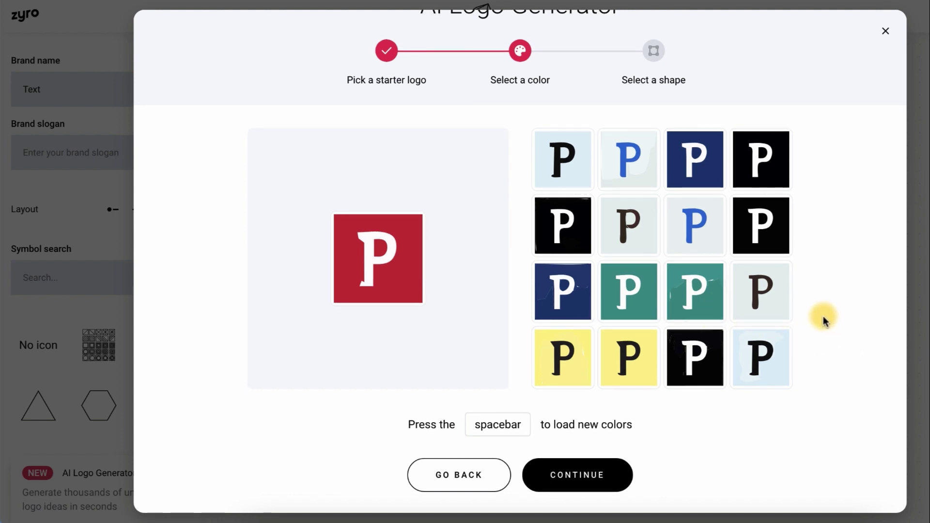
left_click(589, 232)
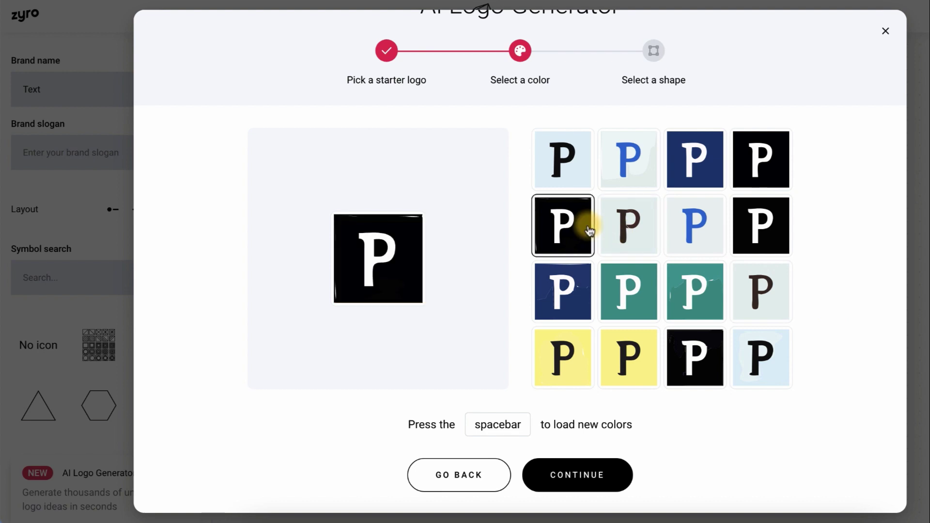
left_click(623, 474)
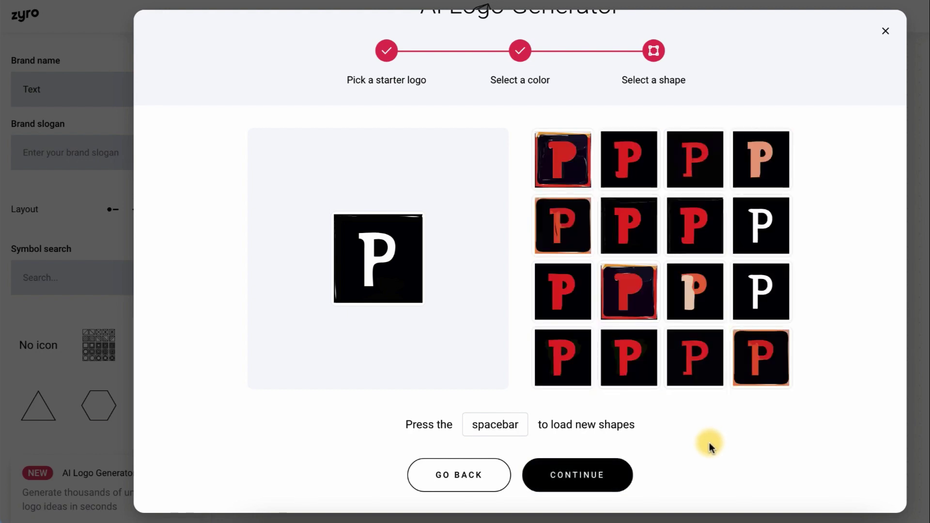
Finish the logo with its current shape, dismissing the rating request, and open it in Logo Maker
left_click(611, 476)
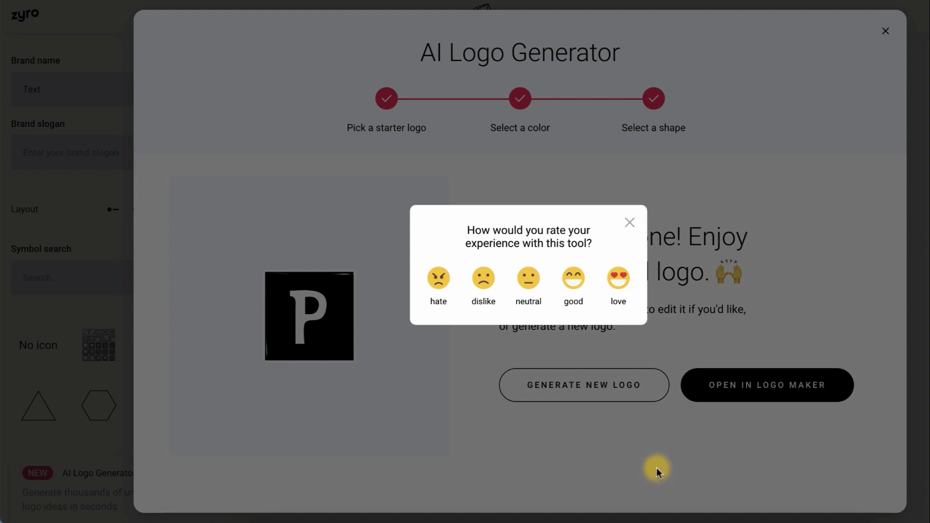
left_click(656, 467)
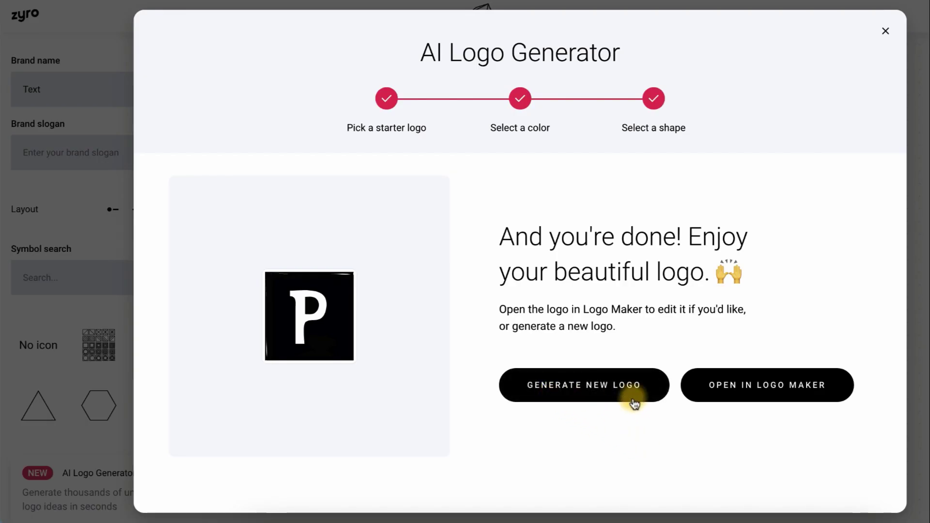
left_click(768, 387)
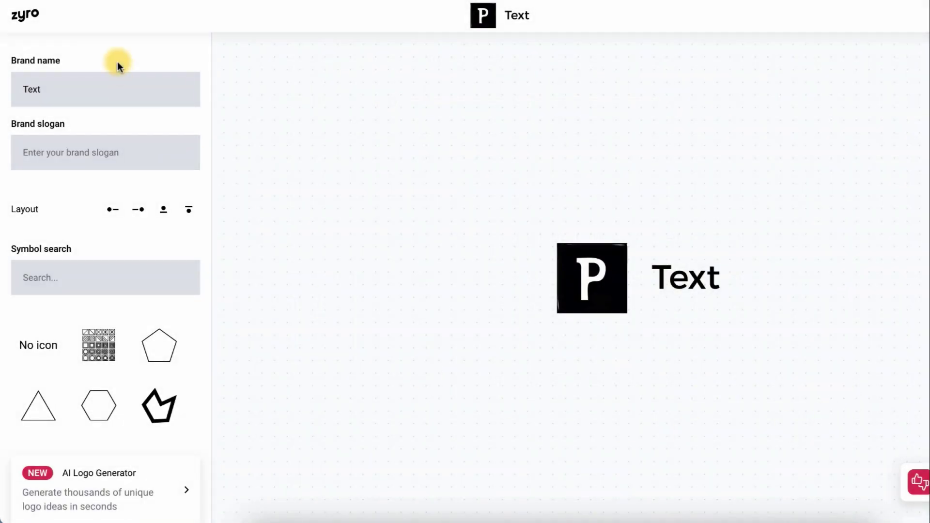
scroll(152, 258, "down", 1)
scroll(339, 290, "up", 1)
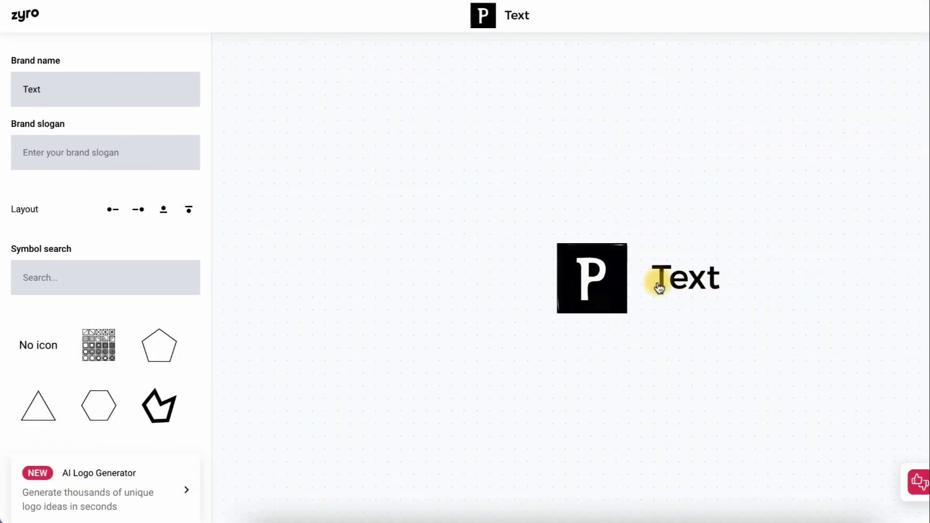
left_click(676, 280)
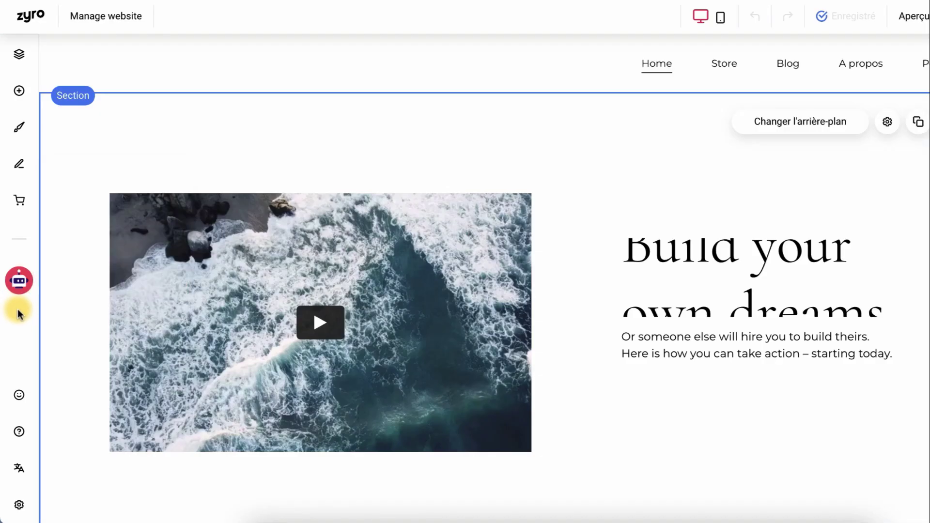
Open the AI writer and select the Musique Et Divertissement topic with the Musique Électronique category
left_click(20, 284)
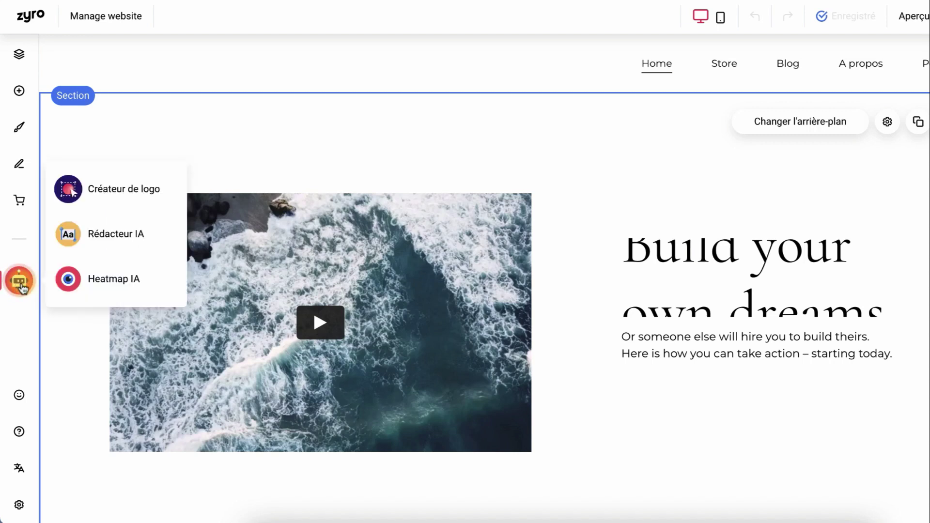
left_click(112, 235)
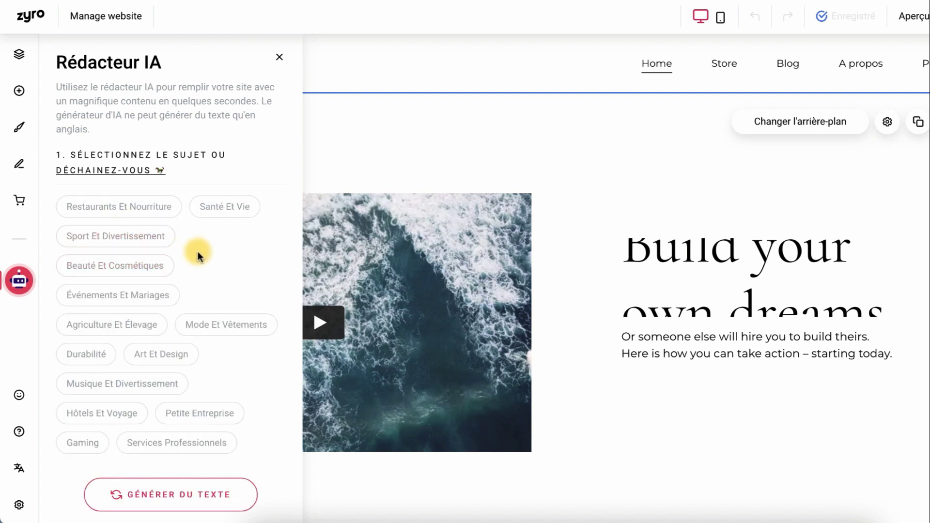
left_click_drag(74, 116, 222, 133)
left_click(223, 115)
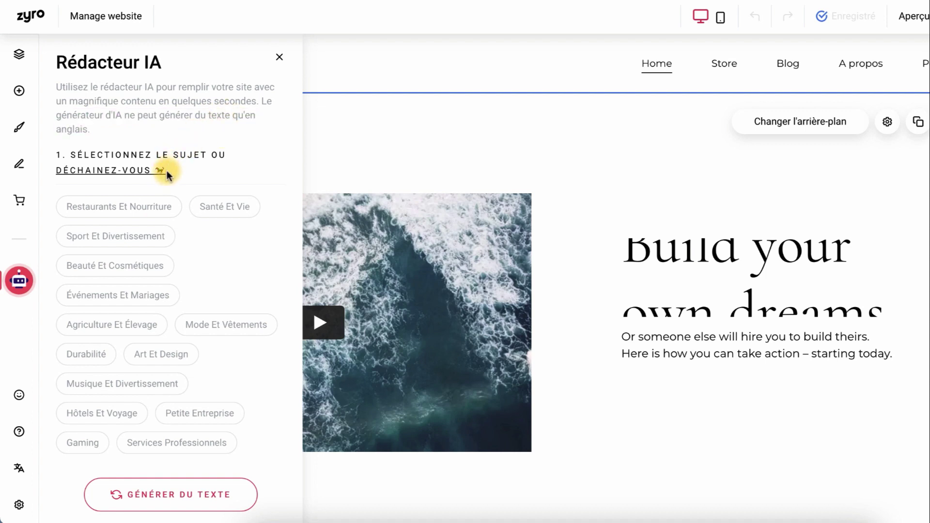
scroll(158, 208, "down", 1)
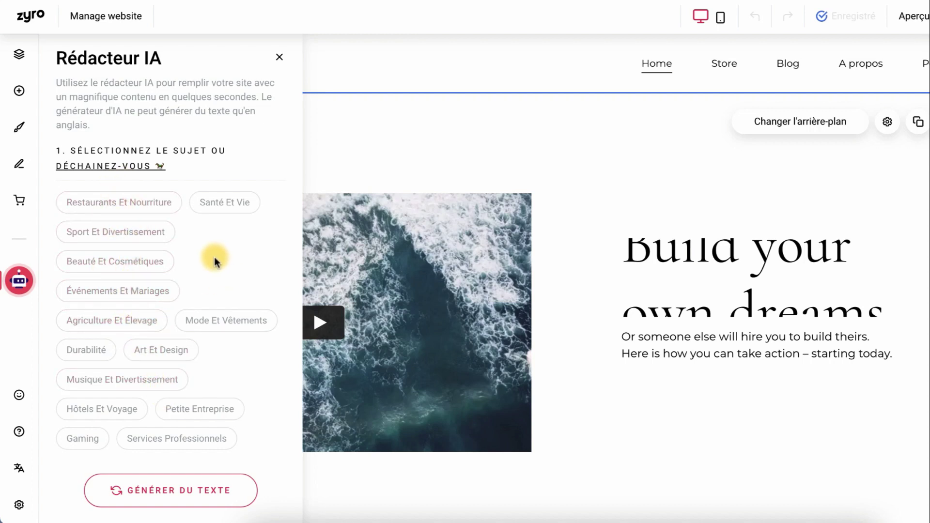
left_click(122, 380)
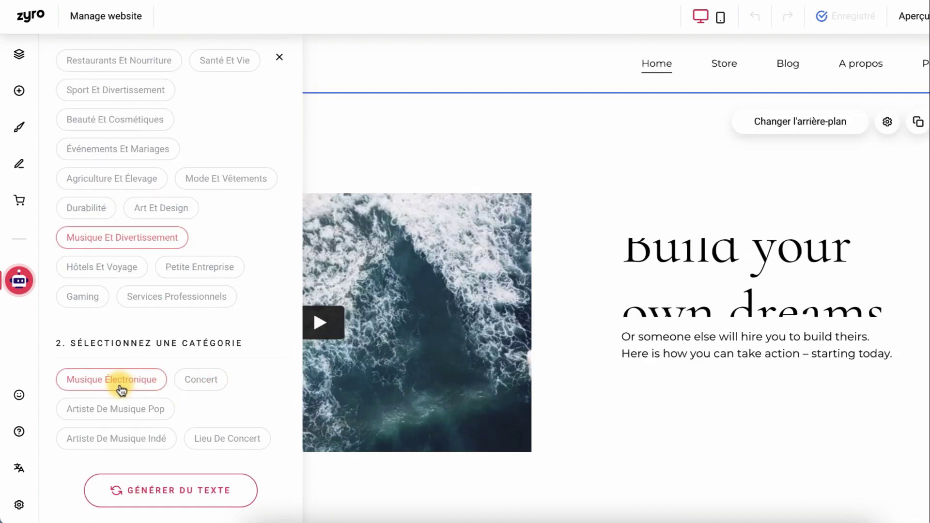
left_click(121, 389)
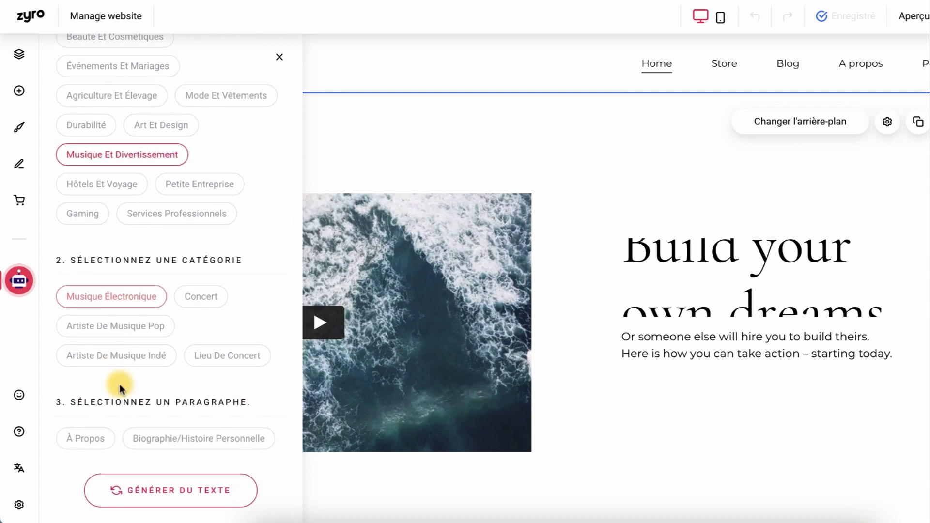
Generate an À Propos paragraph in Français for the Musique Électronique category
left_click(92, 439)
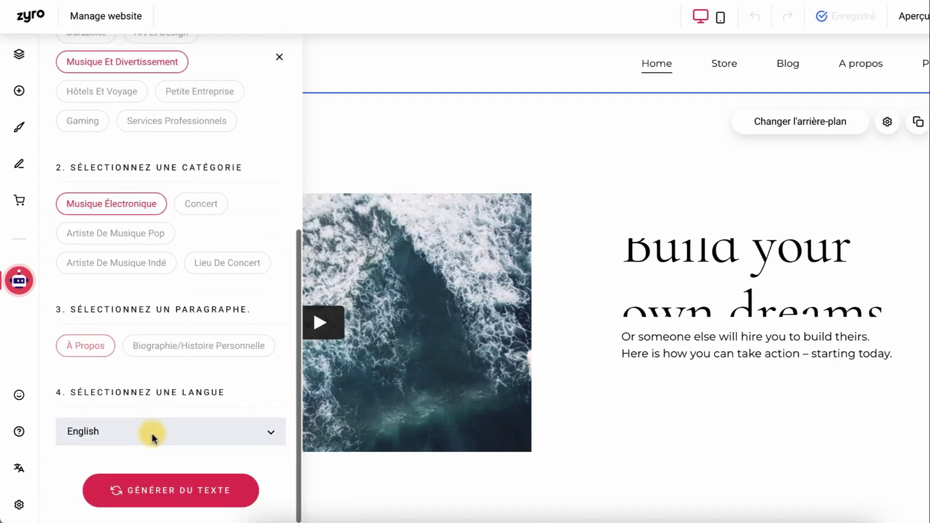
left_click(179, 431)
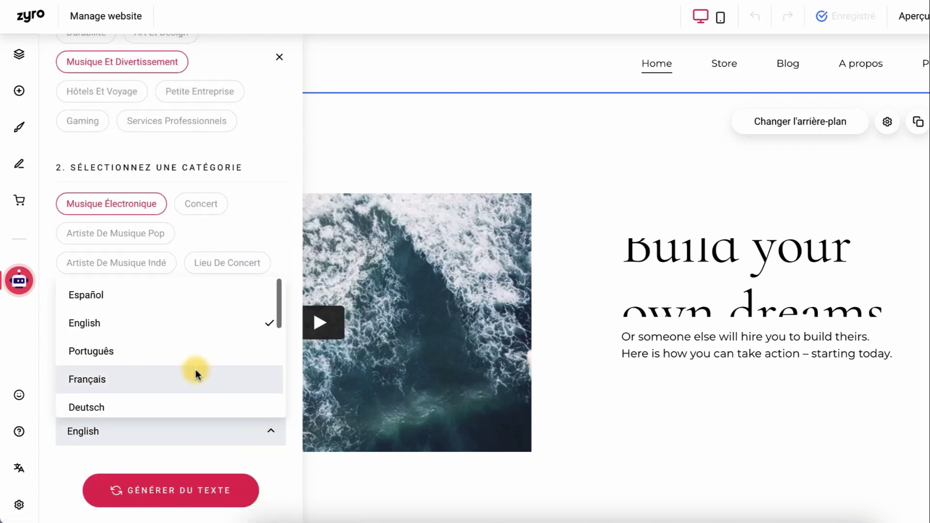
left_click(93, 380)
left_click(177, 491)
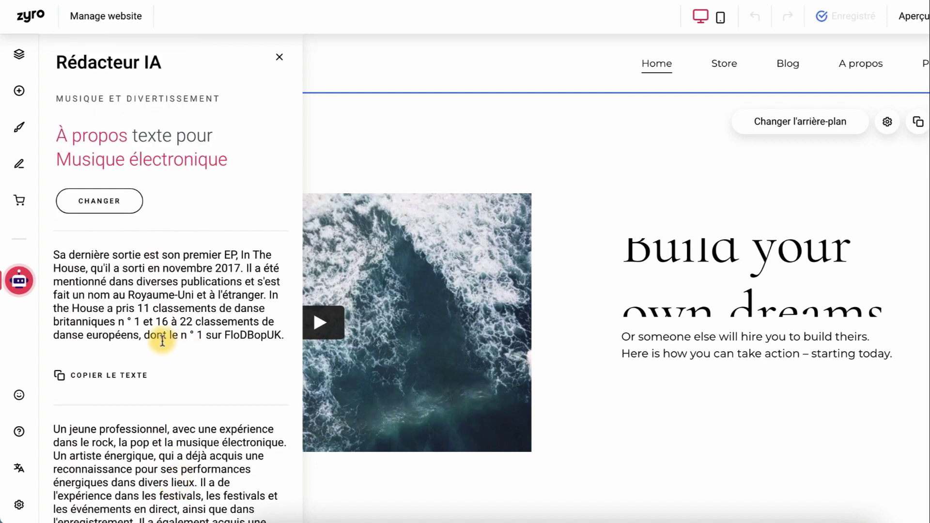
Review the generated paragraphs, copy the one beginning "Son travail a été présenté sur BBC Radio" and close the AI writer
left_click(63, 380)
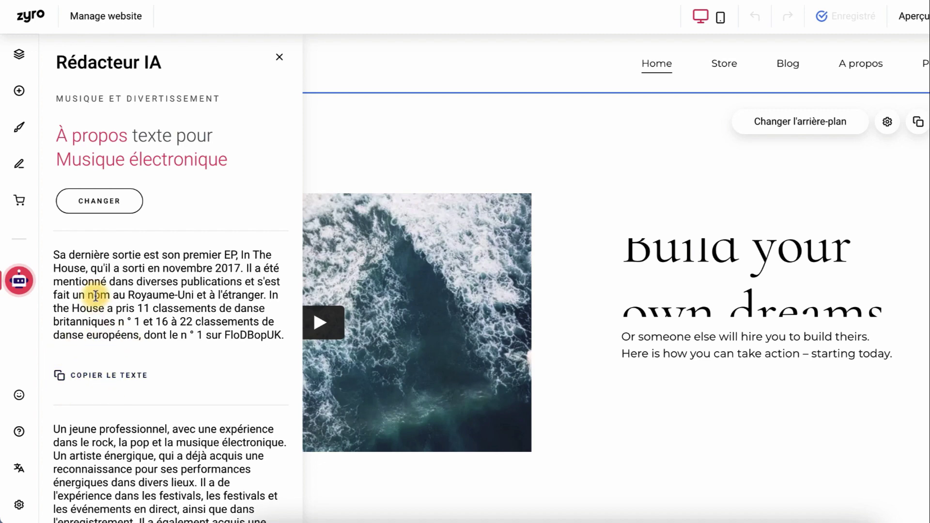
left_click_drag(54, 255, 267, 335)
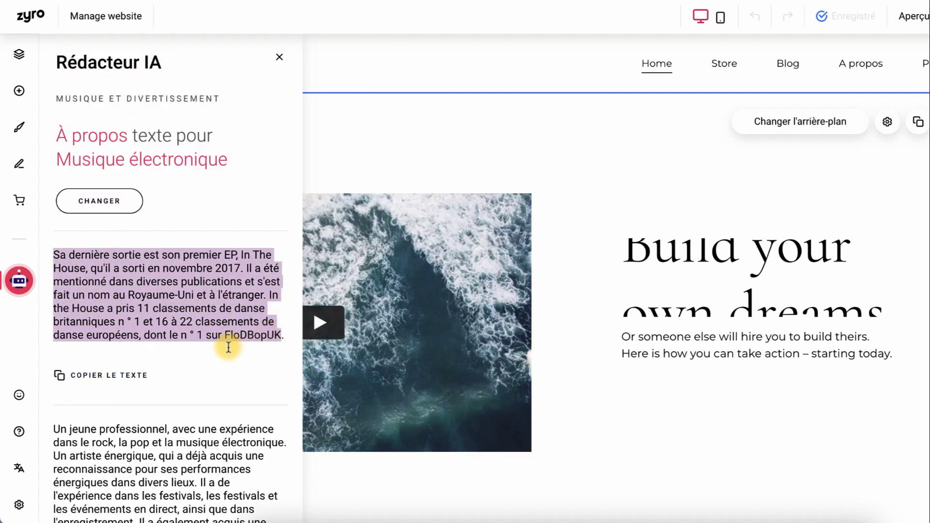
scroll(228, 346, "down", 5)
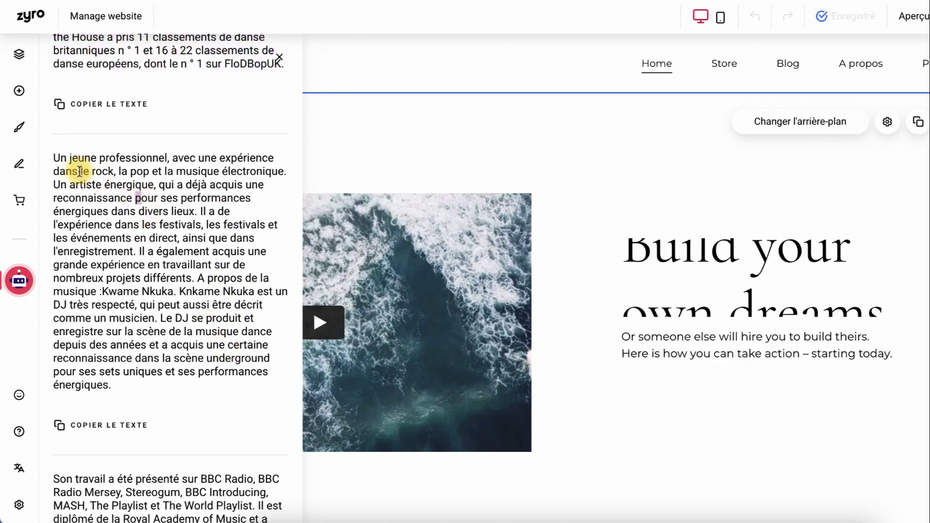
left_click_drag(54, 159, 163, 379)
scroll(187, 318, "down", 5)
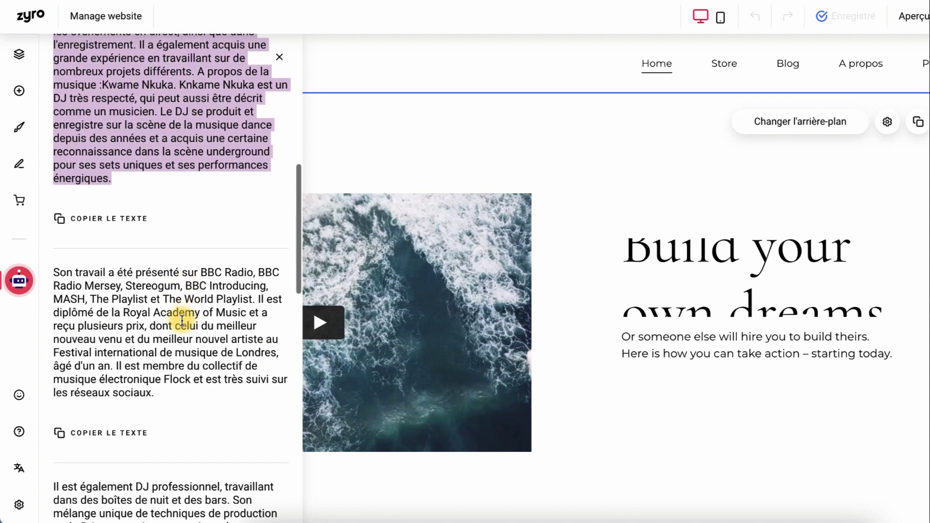
left_click_drag(54, 236, 172, 357)
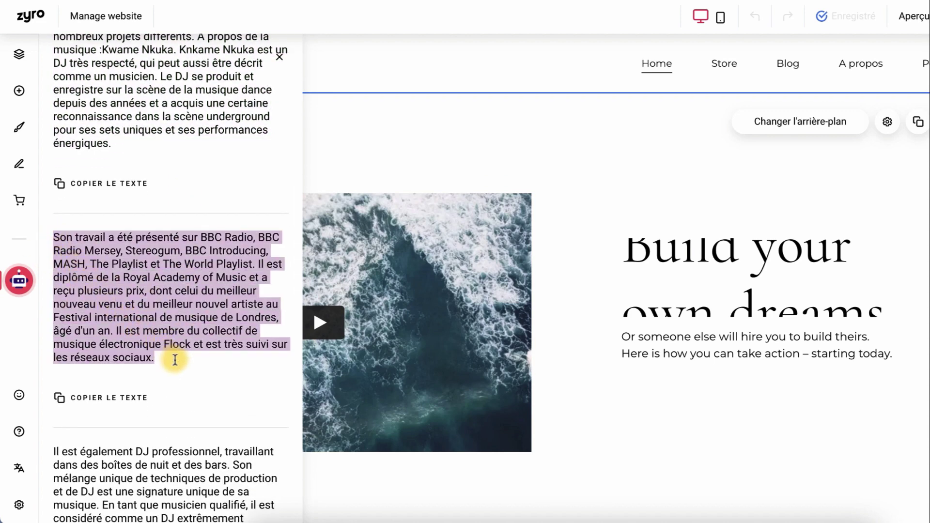
scroll(182, 301, "down", 4)
scroll(183, 308, "down", 1)
scroll(183, 305, "up", 4)
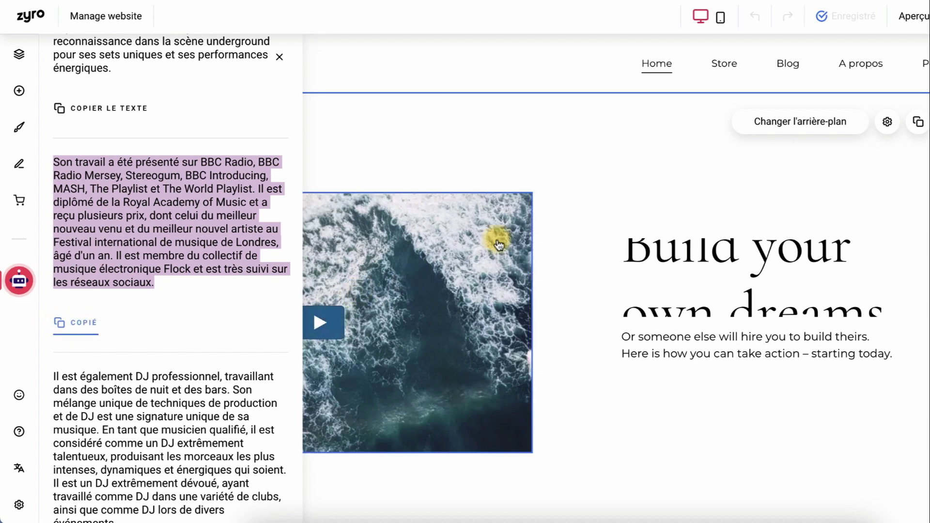
left_click(564, 189)
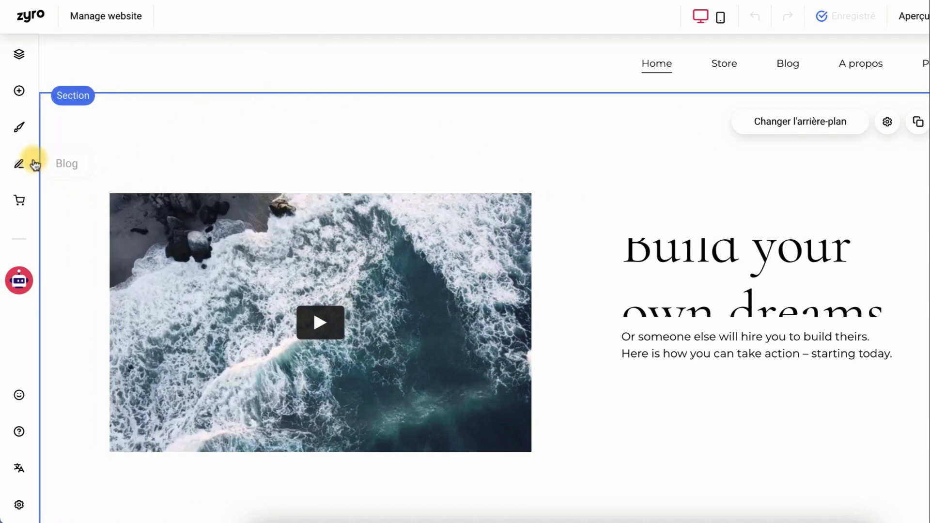
Open the first blog post and replace its "Écrivez votre texte ici ..." placeholder with the copied paragraph
left_click(20, 165)
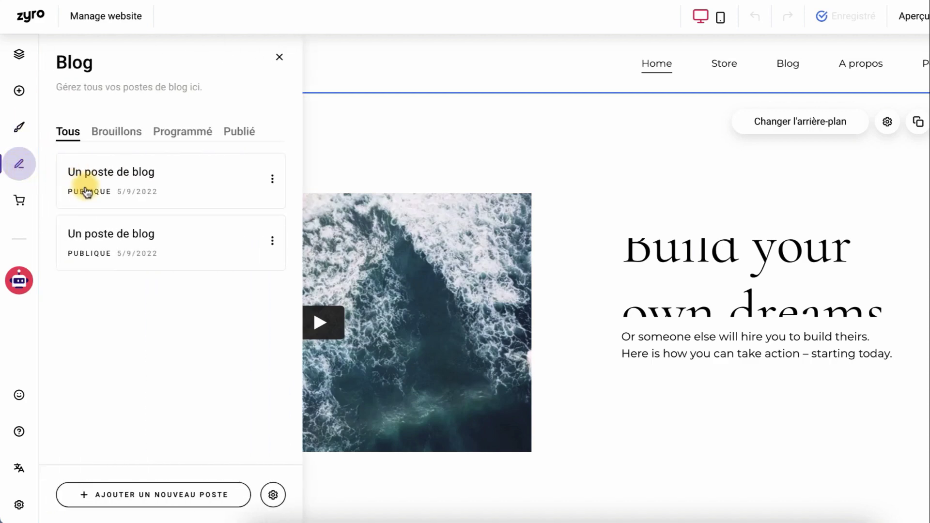
left_click(122, 175)
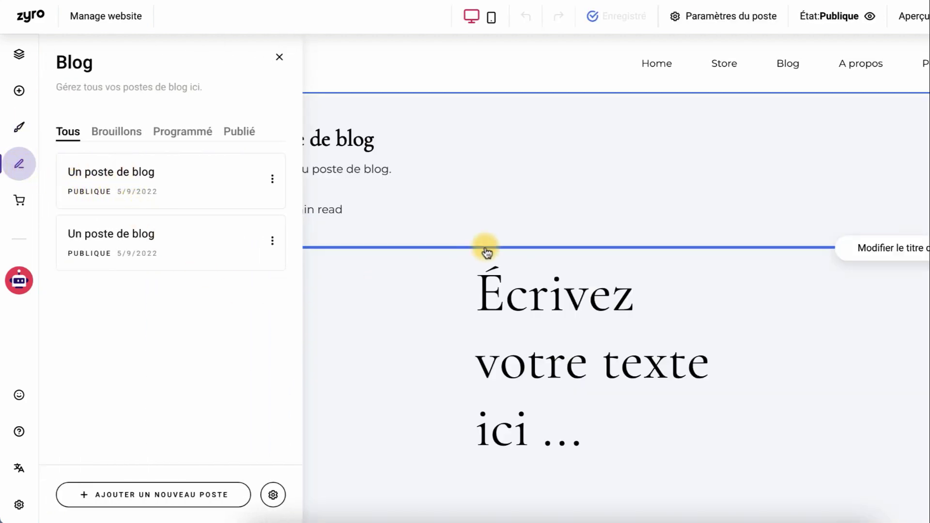
left_click(530, 328)
left_click_drag(529, 328, 529, 329)
double_click(529, 328)
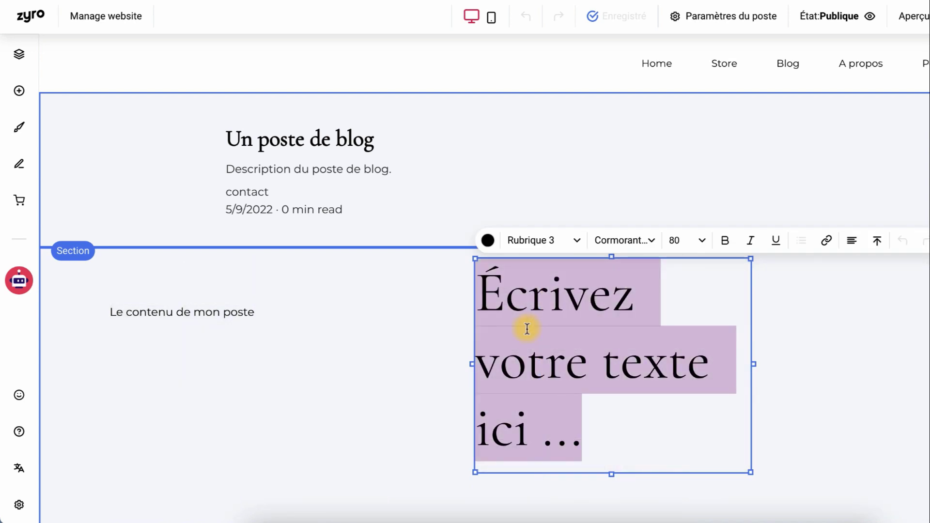
type("Son travail a été présenté sur BBC")
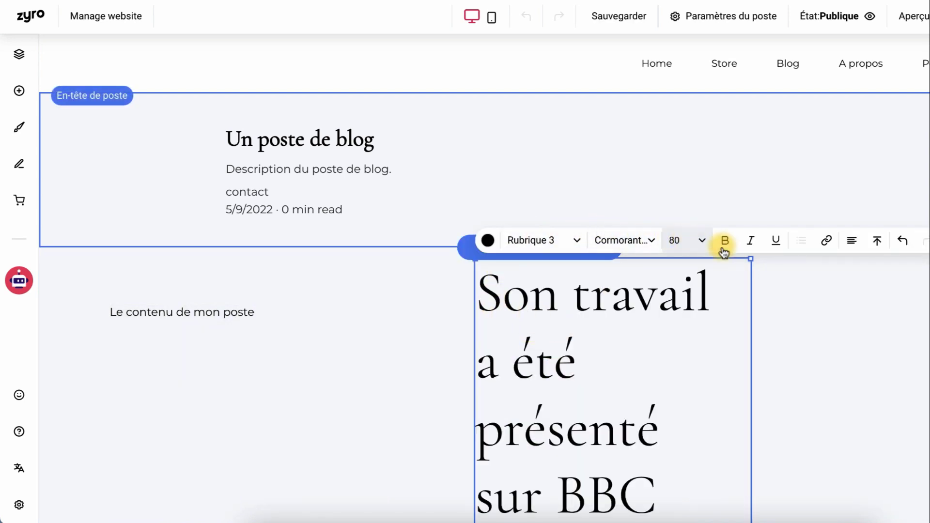
Set the font size of the pasted blog paragraph to 18
left_click(702, 240)
scroll(673, 335, "down", 10)
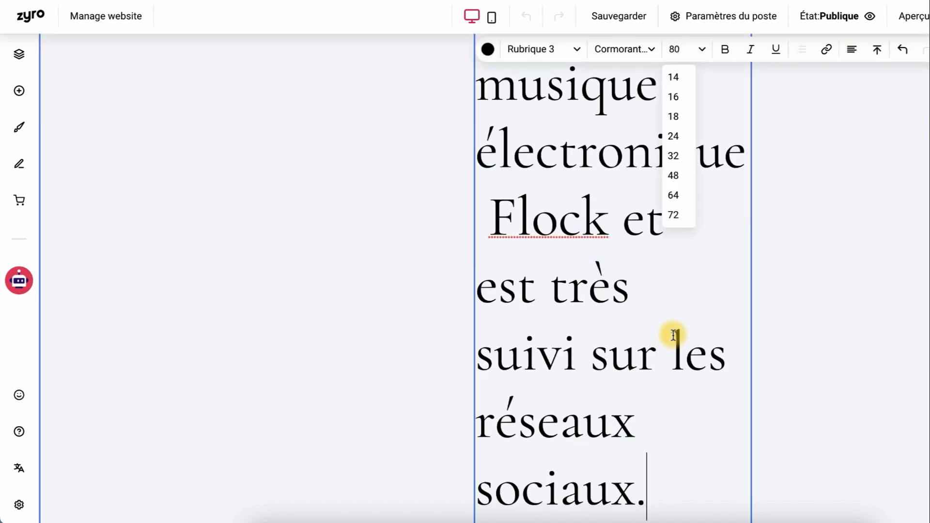
left_click(678, 117)
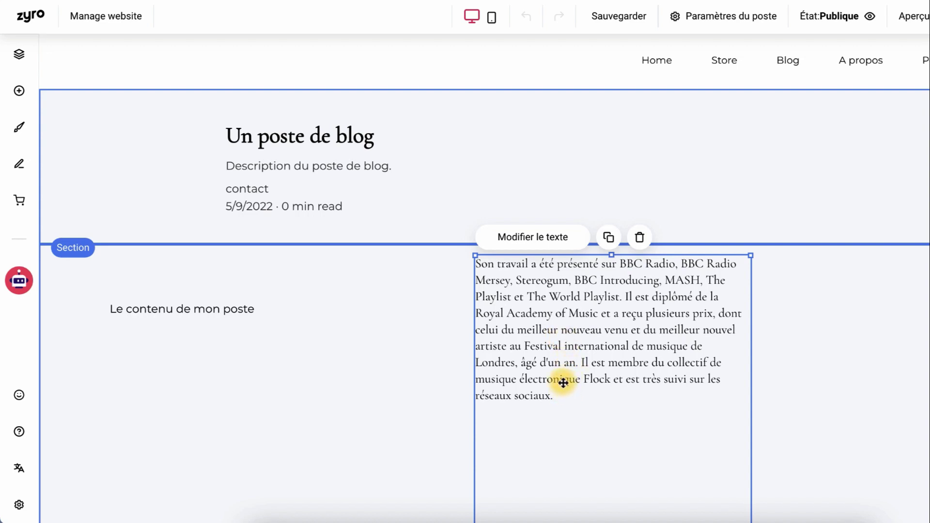
Run Heatmap IA on the blog post and examine which areas of the page attract the most attention
left_click(19, 281)
left_click(100, 240)
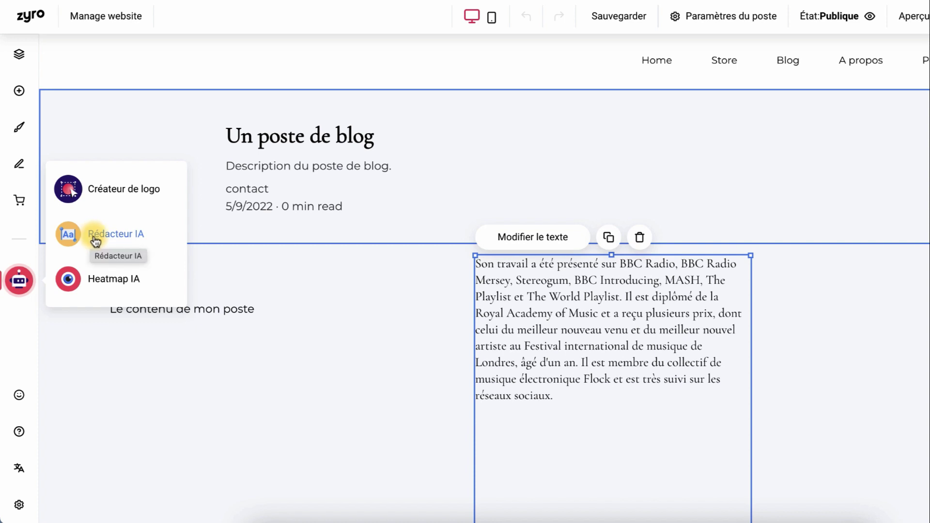
left_click(107, 281)
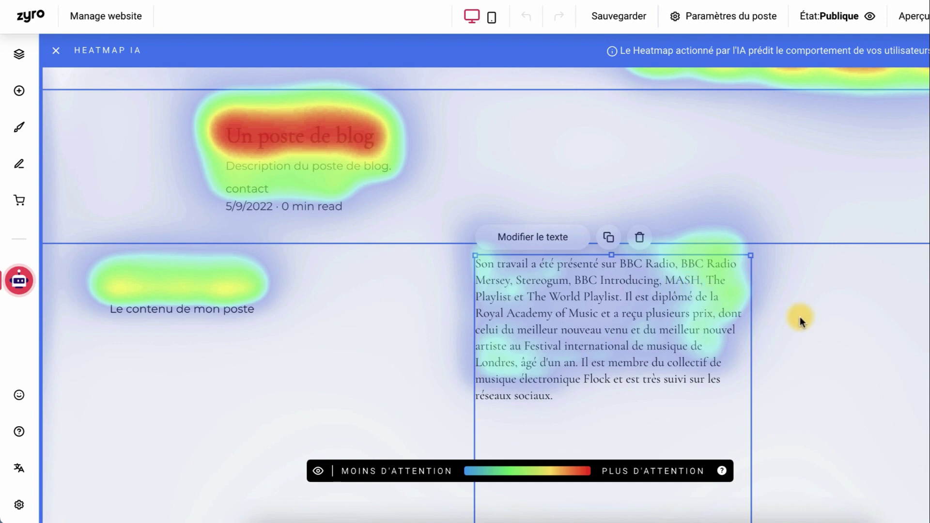
scroll(800, 317, "up", 1)
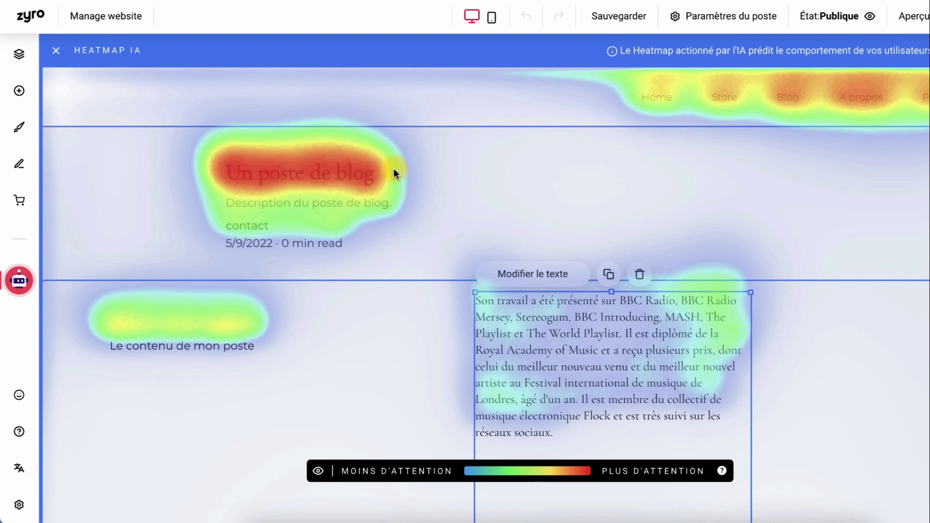
scroll(457, 204, "down", 8)
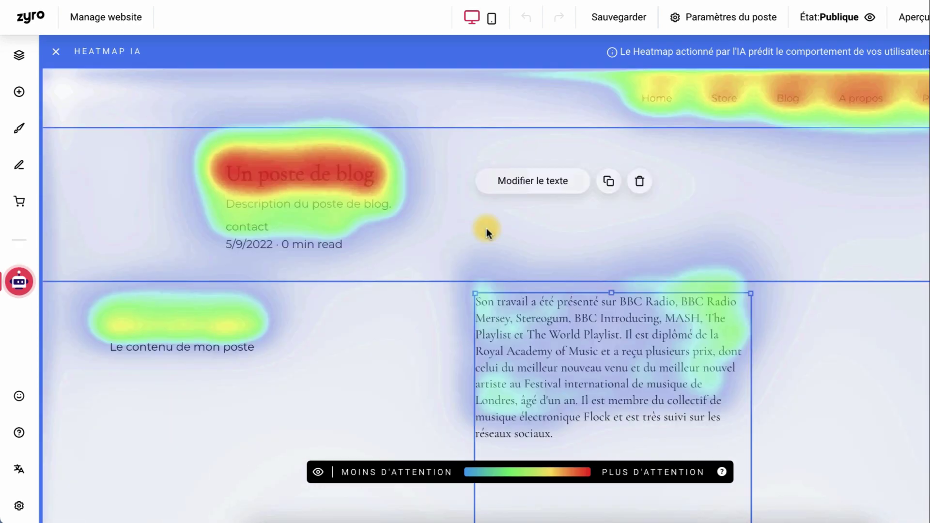
left_click(486, 228)
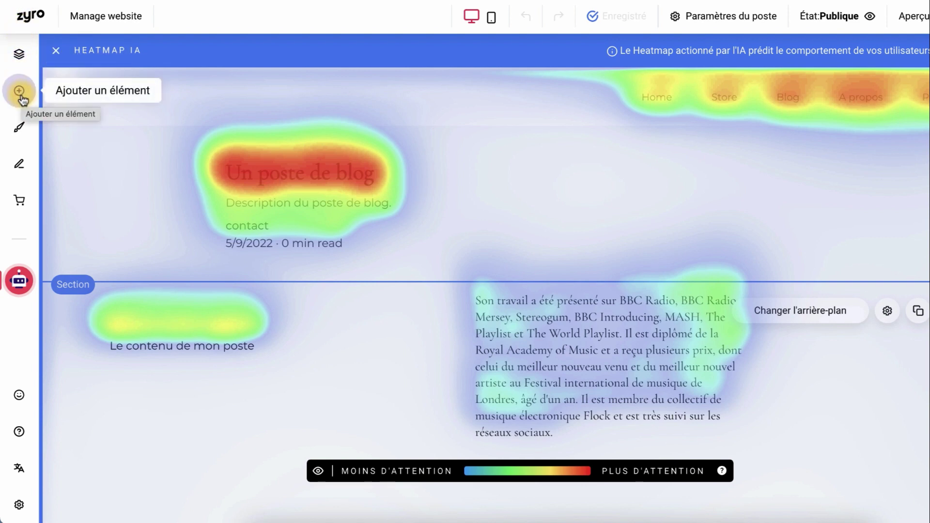
Open the online store manager, assigning the Advanced Store subscription to the site
left_click(19, 128)
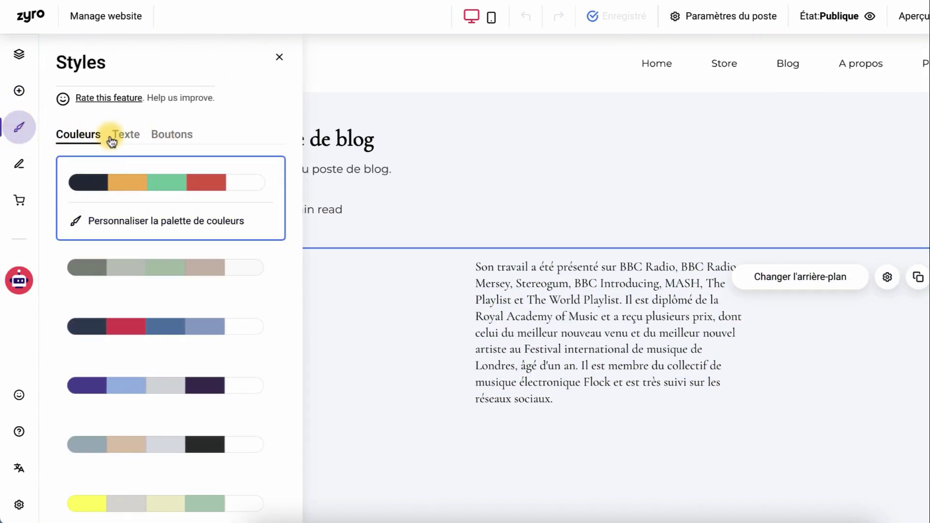
left_click(19, 167)
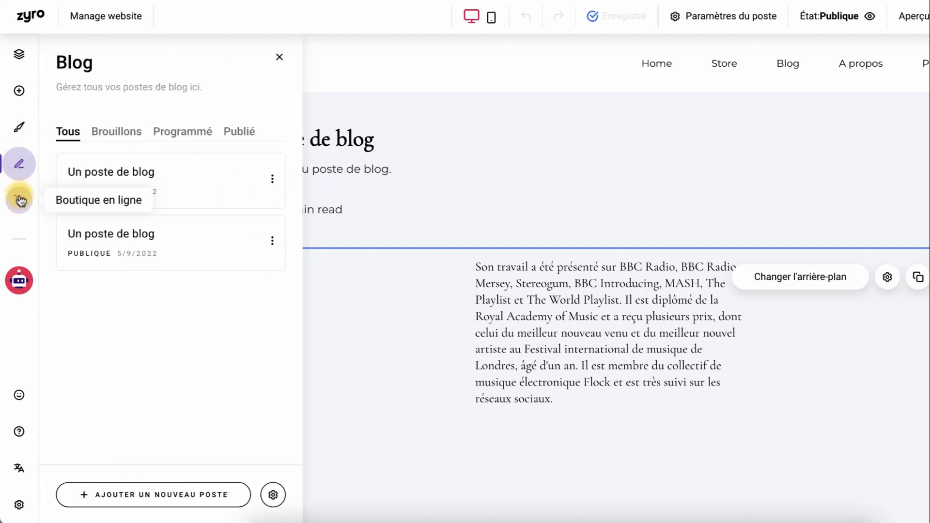
left_click(19, 201)
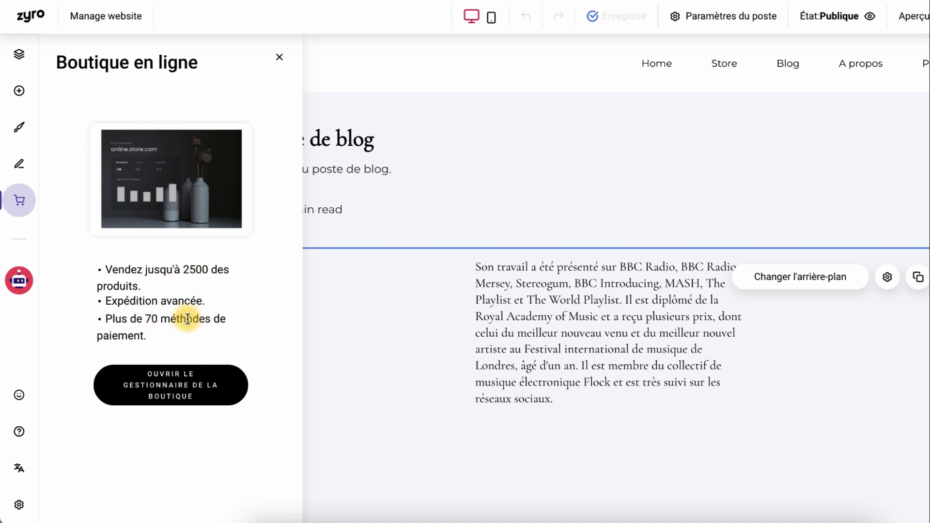
left_click(182, 388)
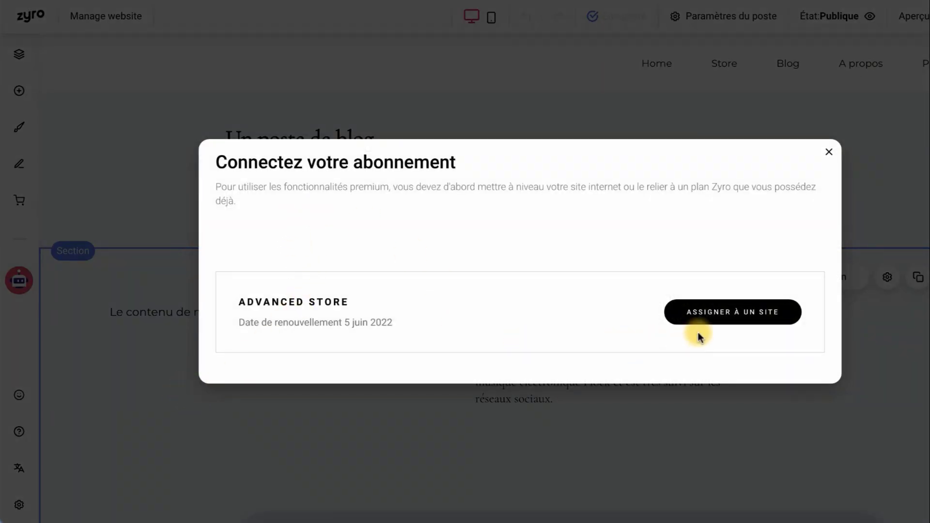
left_click(718, 322)
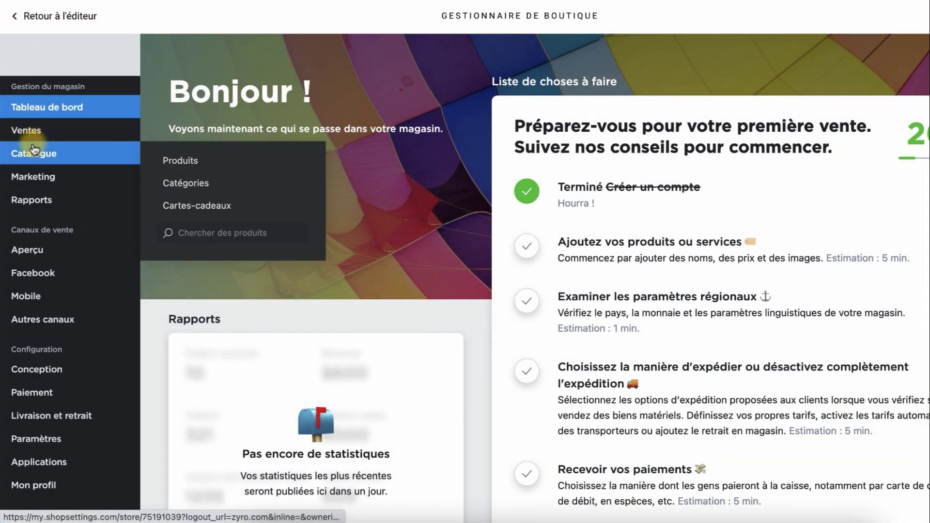
Look through the store manager's Ventes options and its Facebook and Mobile sales channel pages
mouse_move(33, 134)
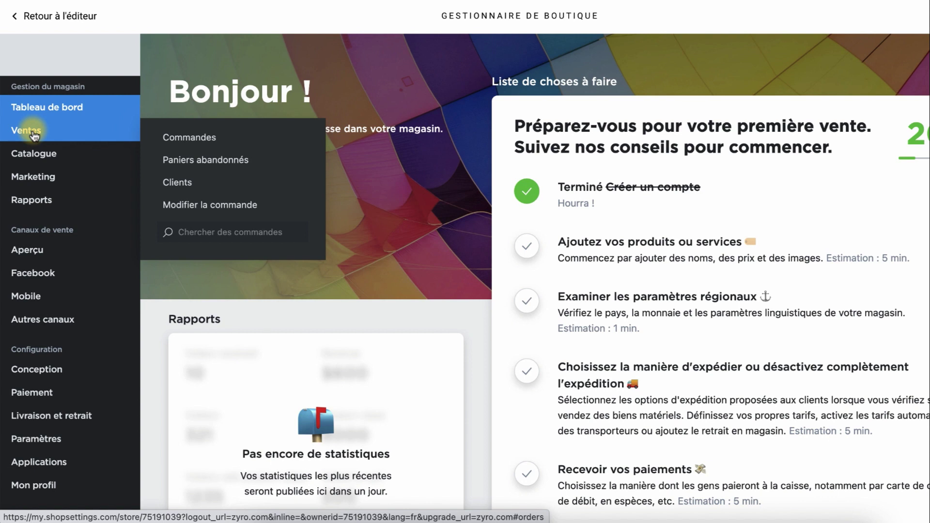
left_click(34, 275)
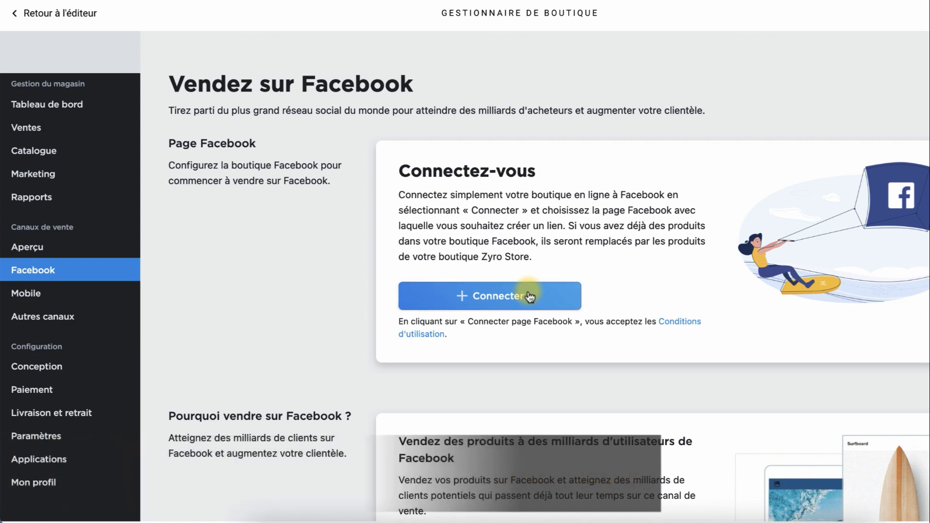
left_click(97, 295)
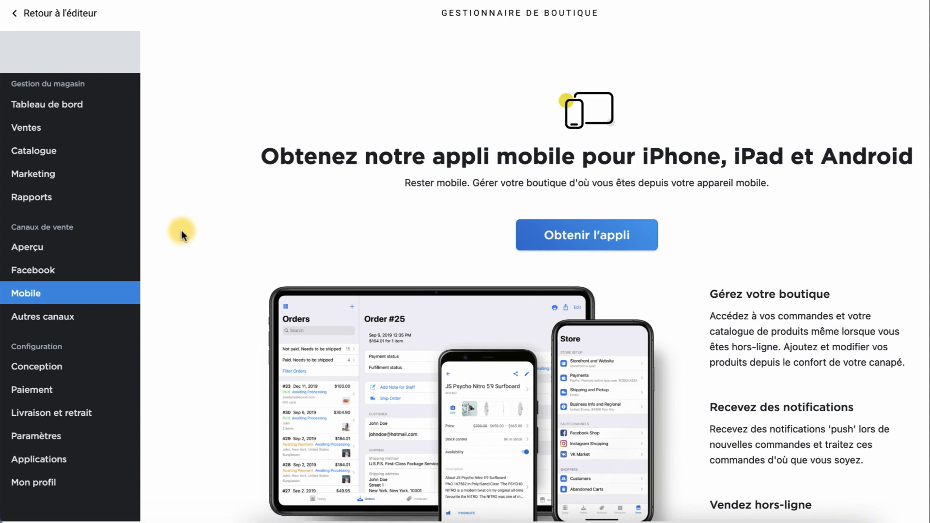
mouse_move(61, 317)
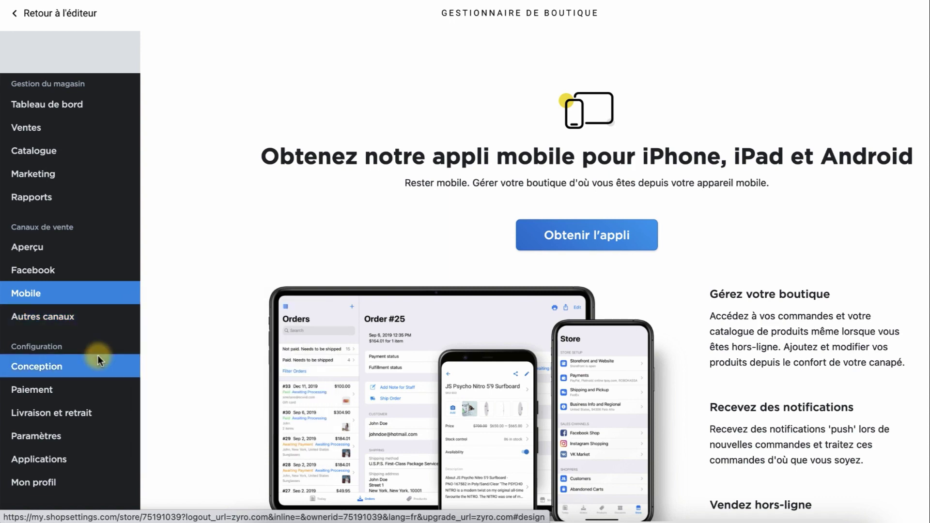
left_click(52, 273)
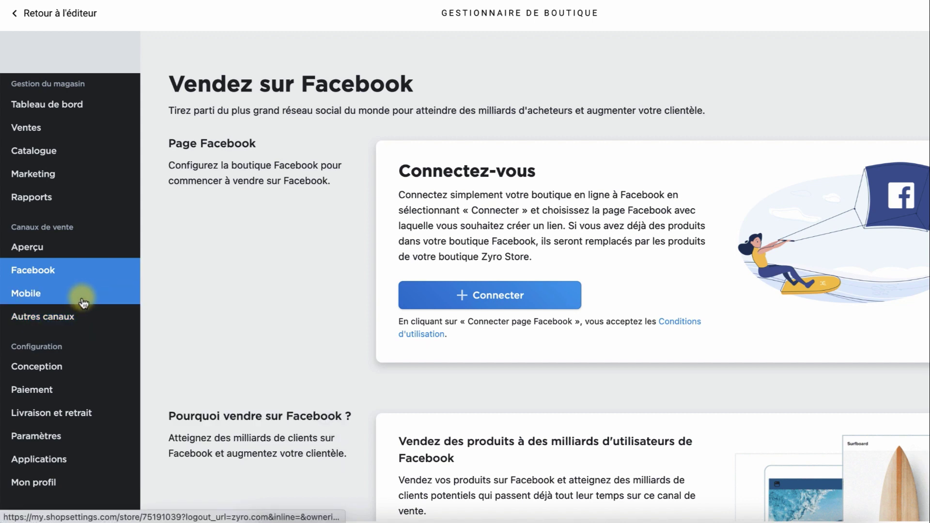
Open the catalogue's product list and bring up the SAMPLE. Black Dress product for editing
mouse_move(44, 152)
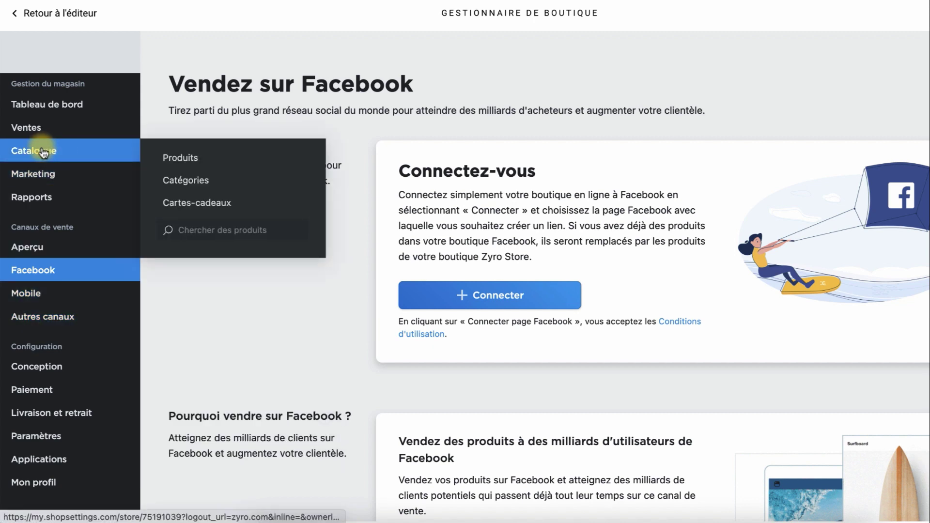
left_click(191, 154)
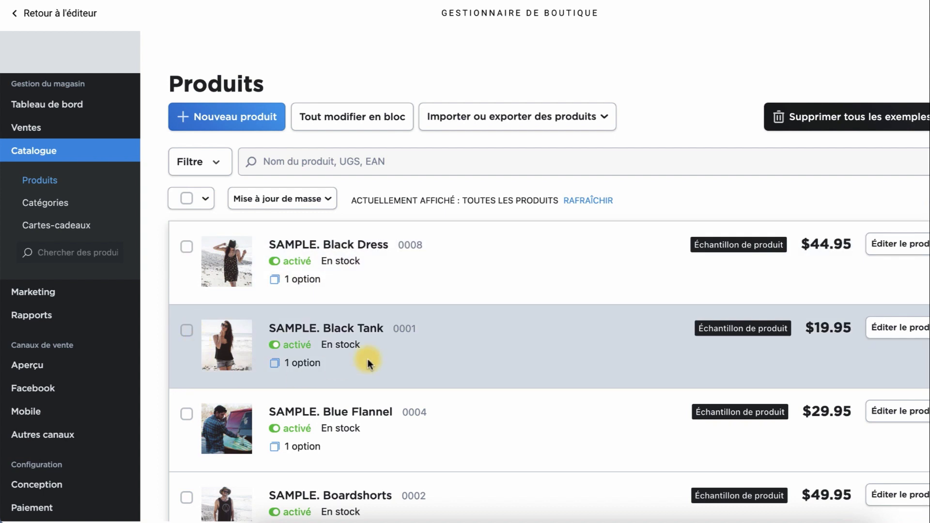
left_click_drag(350, 360, 386, 318)
left_click(383, 300)
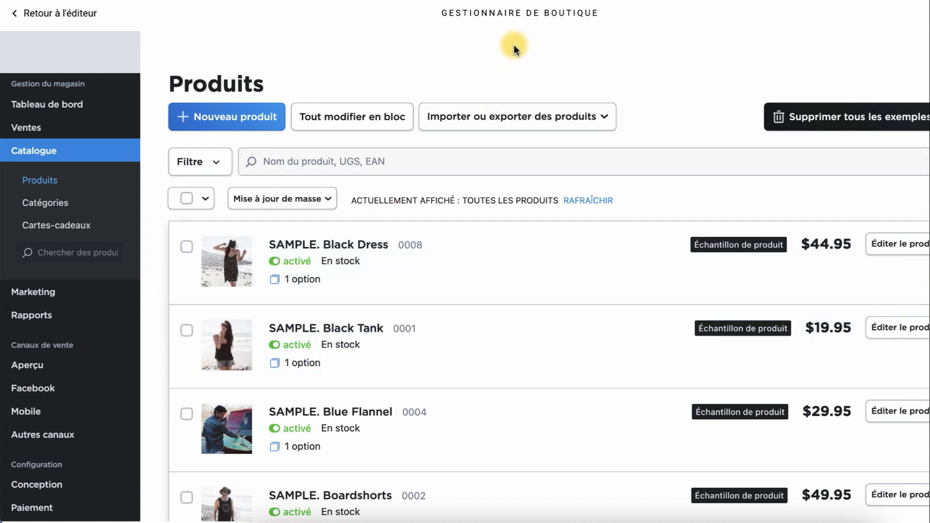
left_click(913, 246)
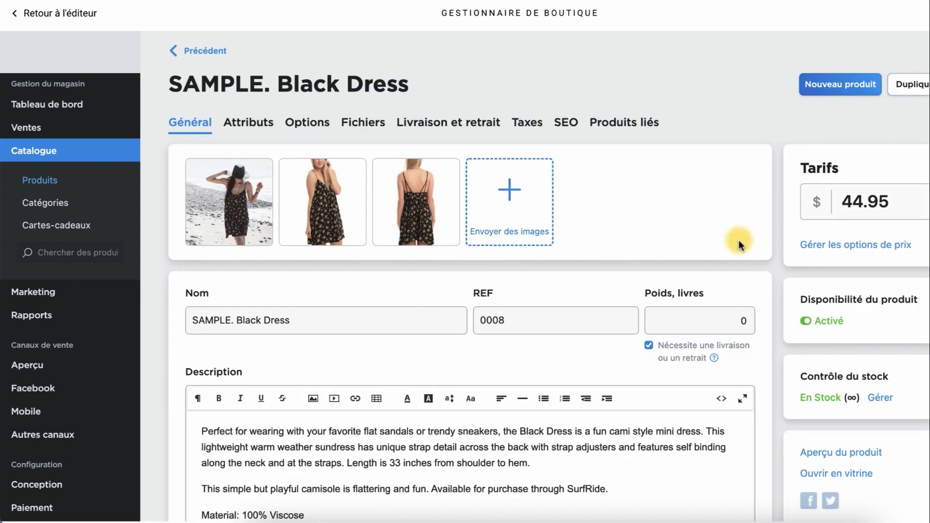
Review the SAMPLE. Black Dress product's general details, highlighting its full description and checking the ribbon and short description options
scroll(775, 283, "down", 3)
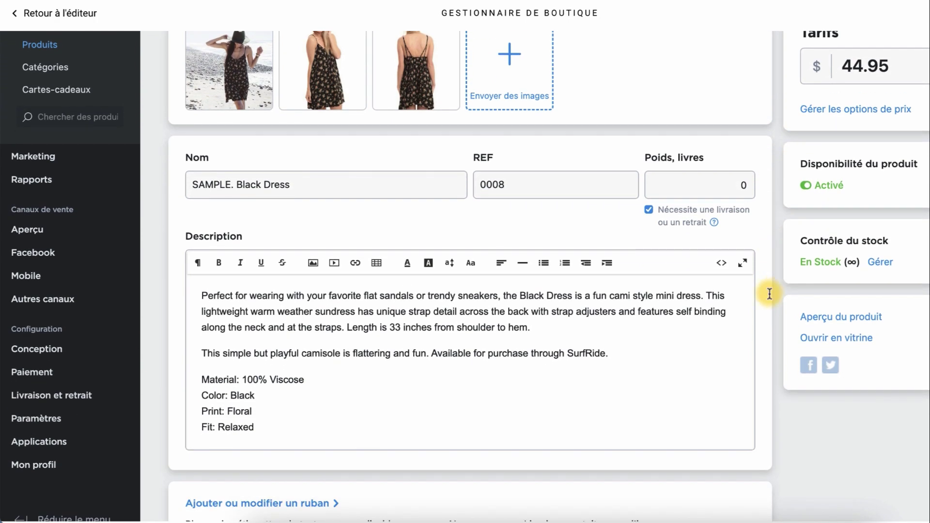
left_click_drag(202, 296, 297, 421)
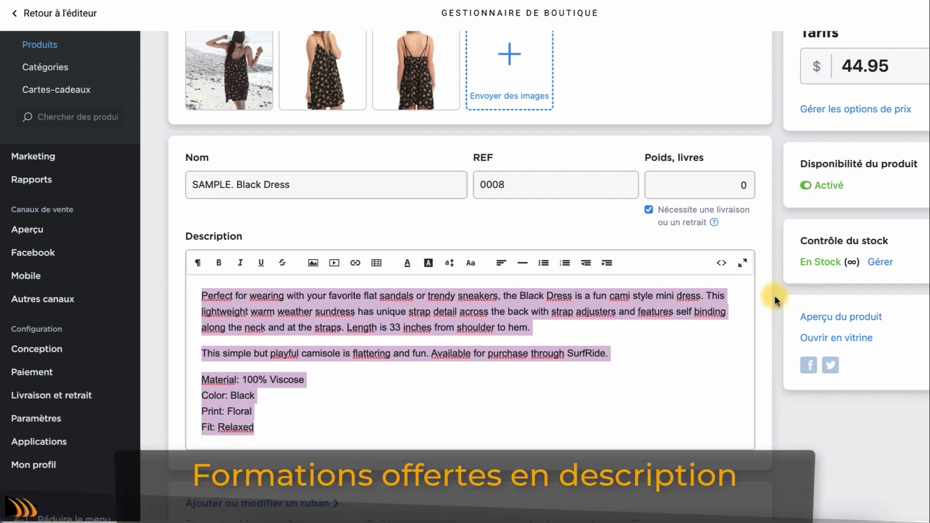
scroll(774, 296, "down", 4)
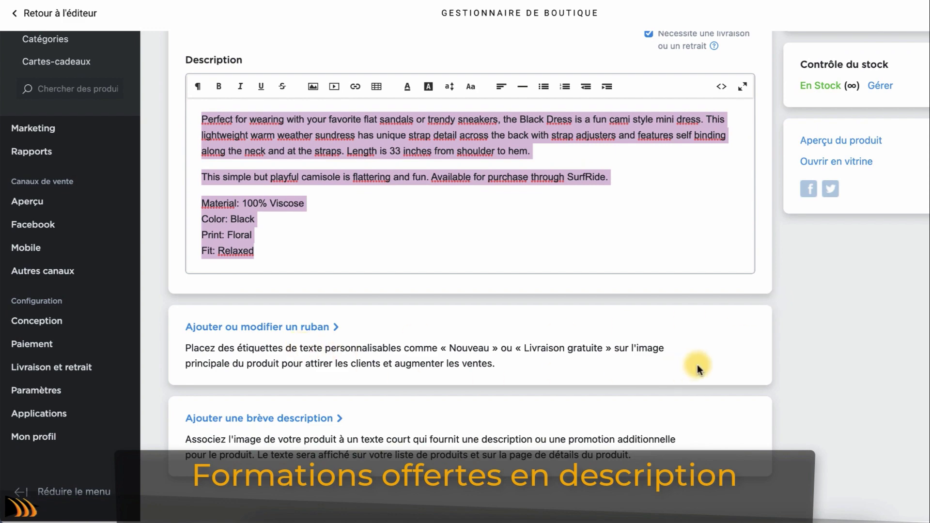
scroll(769, 371, "up", 7)
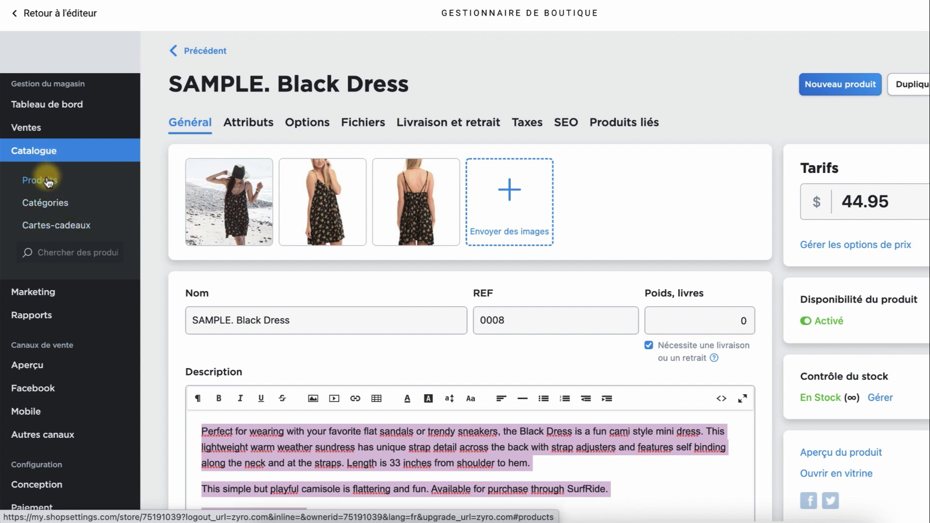
Open the store's Paiement settings and look through the Stripe, Square, PayPal, manual and other payment methods
scroll(48, 181, "down", 3)
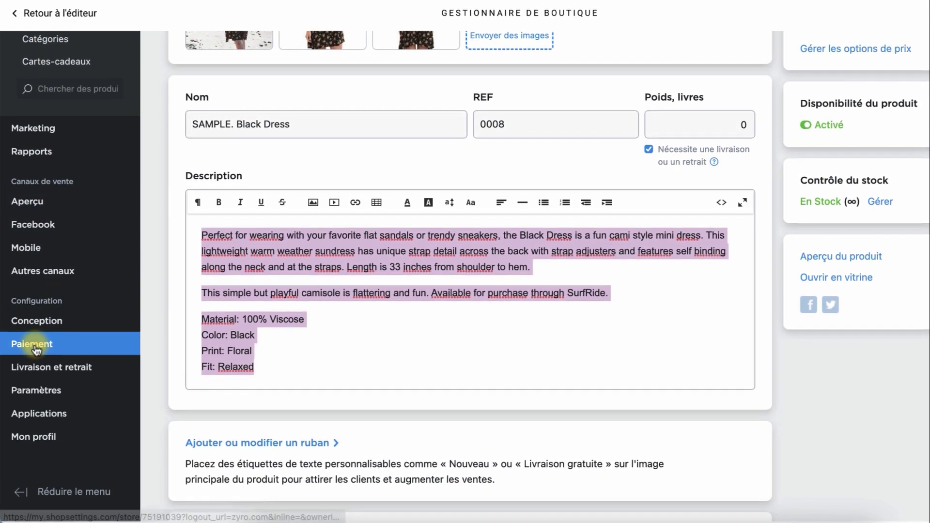
scroll(34, 344, "up", 4)
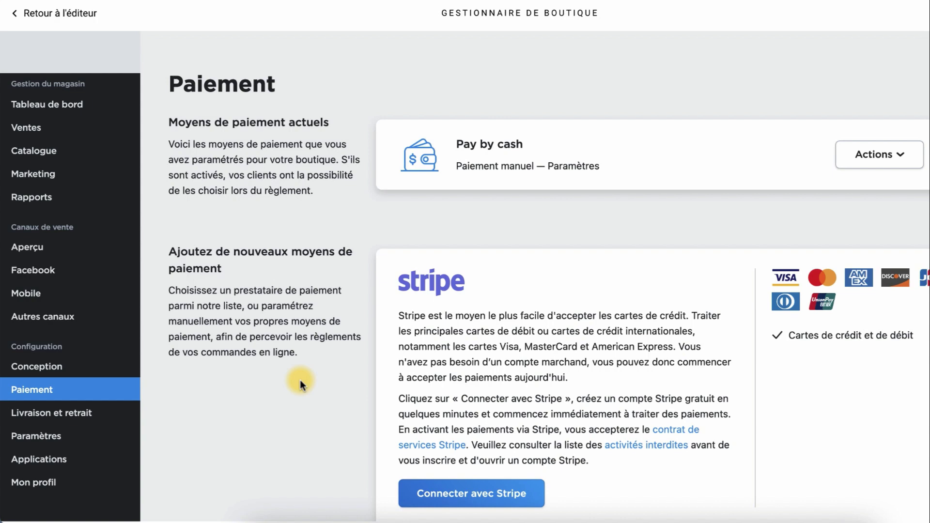
scroll(327, 380, "down", 5)
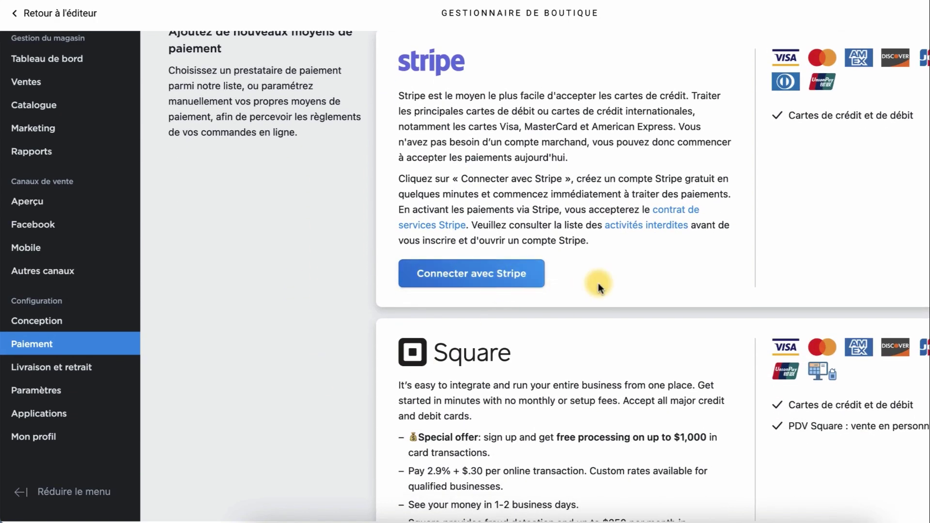
scroll(597, 285, "down", 4)
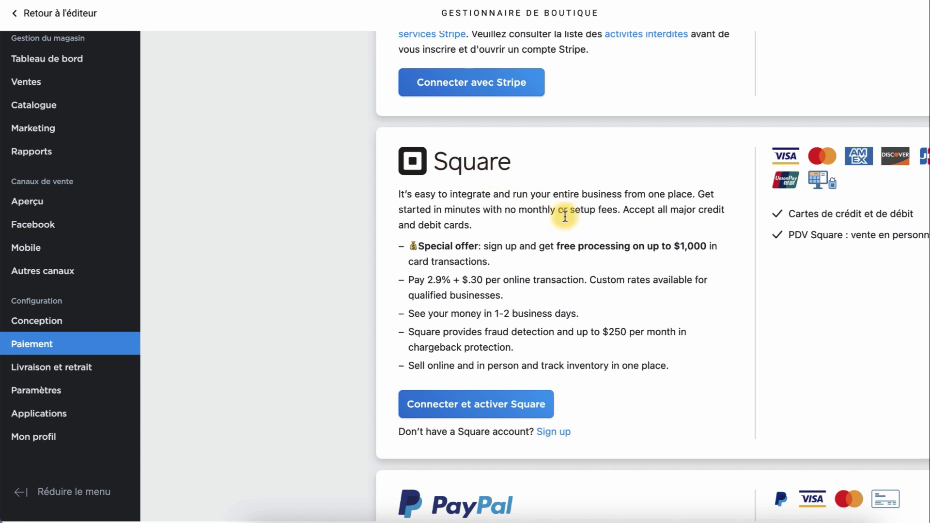
scroll(693, 251, "down", 8)
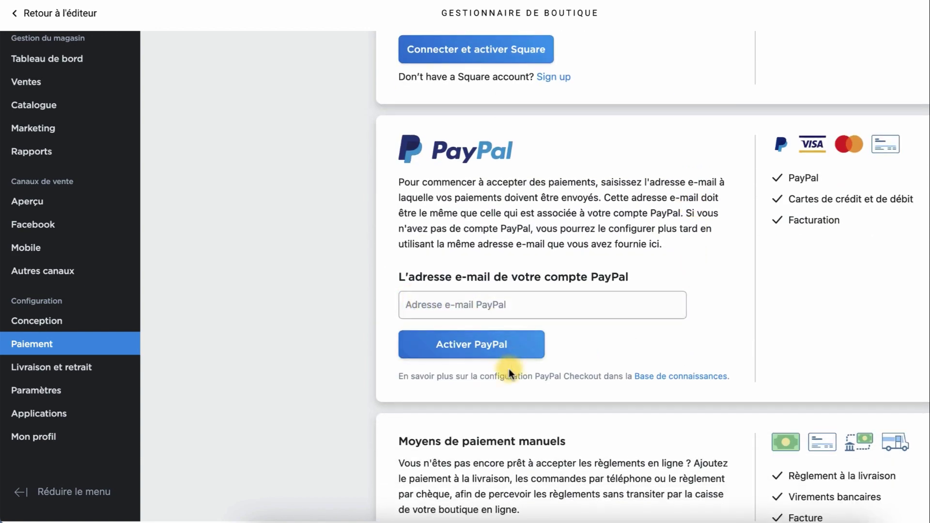
scroll(510, 359, "down", 6)
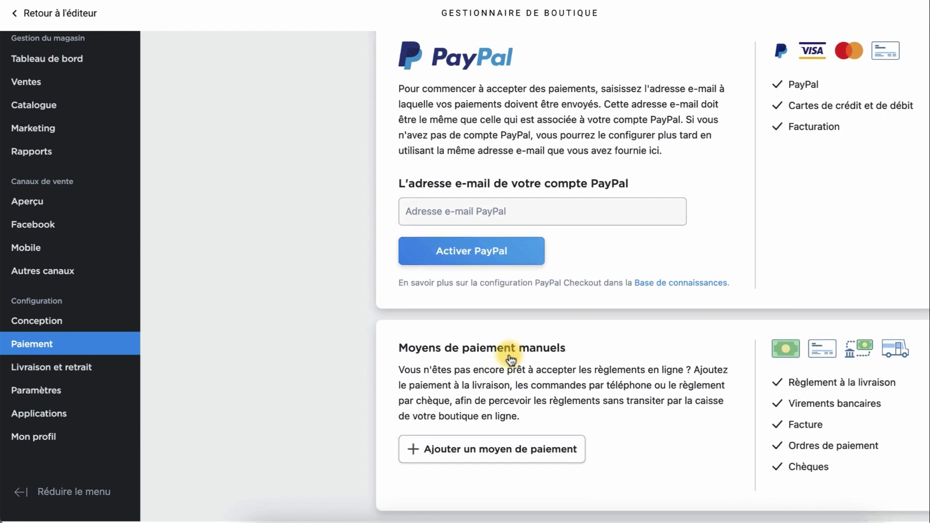
scroll(510, 360, "down", 4)
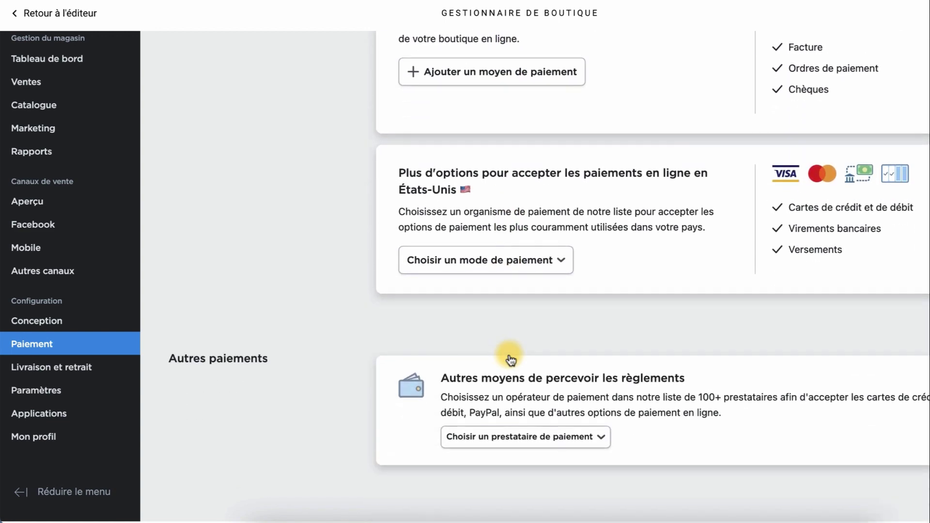
Browse the list of additional payment providers under Autres paiements, closing it without choosing one
left_click(605, 439)
mouse_move(590, 505)
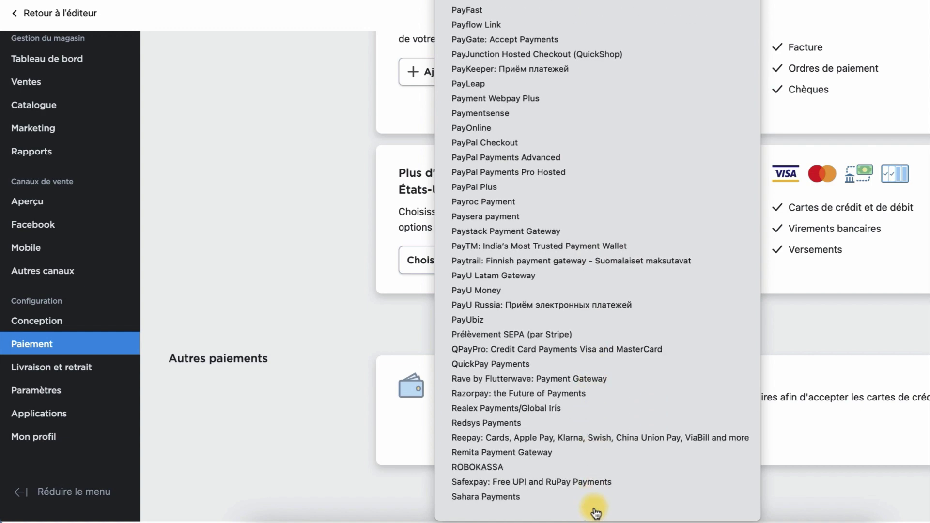
left_click(297, 177)
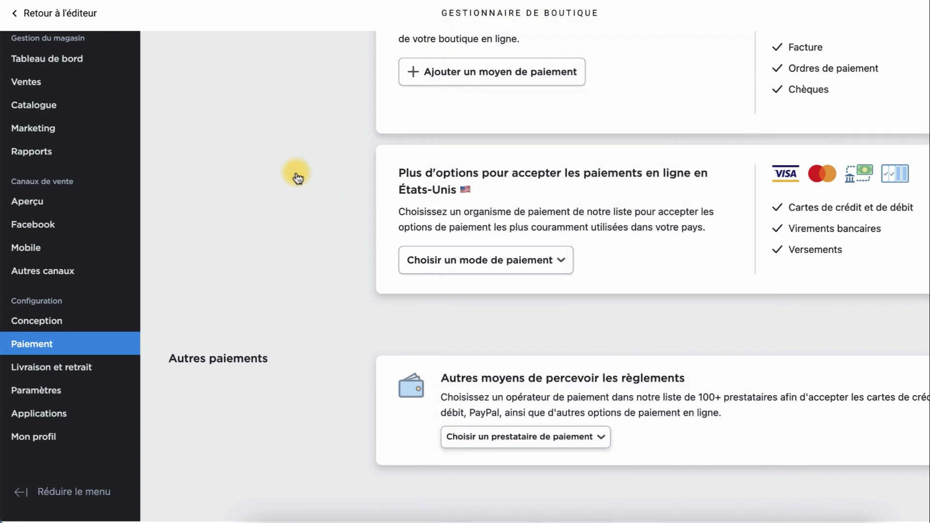